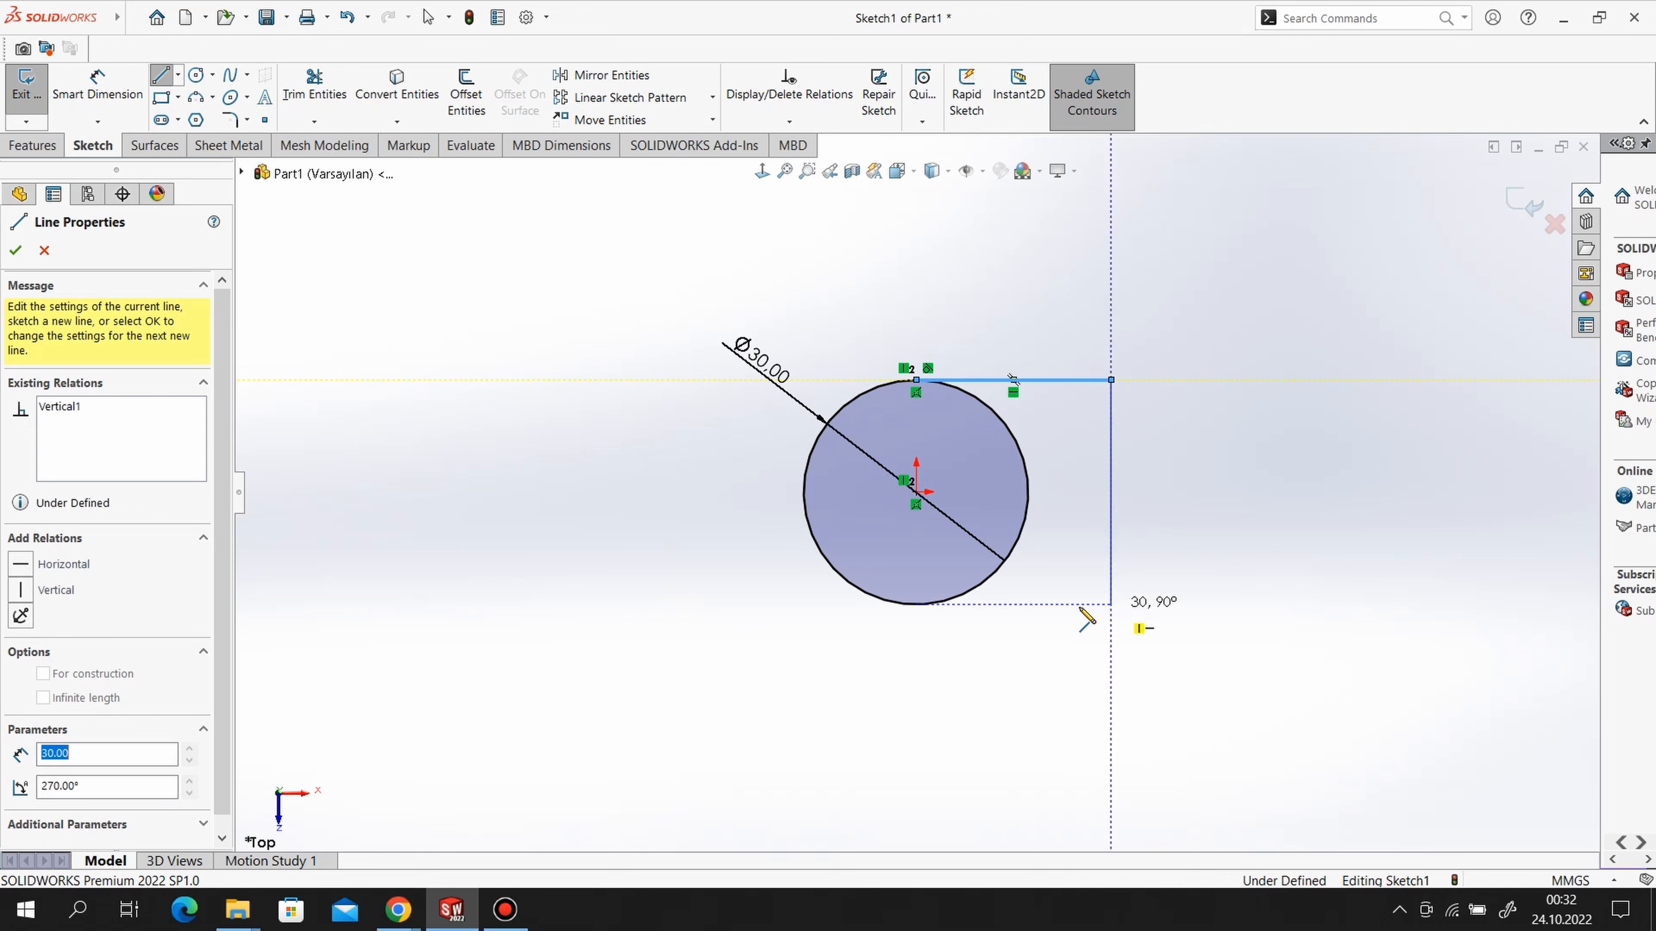
- Finish the outline with a 30 mm vertical line and a lower horizontal line ending at the circle's lowest point
{"action": "left_click", "coordinate": [916, 605]}
{"action": "right_click", "coordinate": [659, 313]}
{"action": "left_click", "coordinate": [702, 382]}
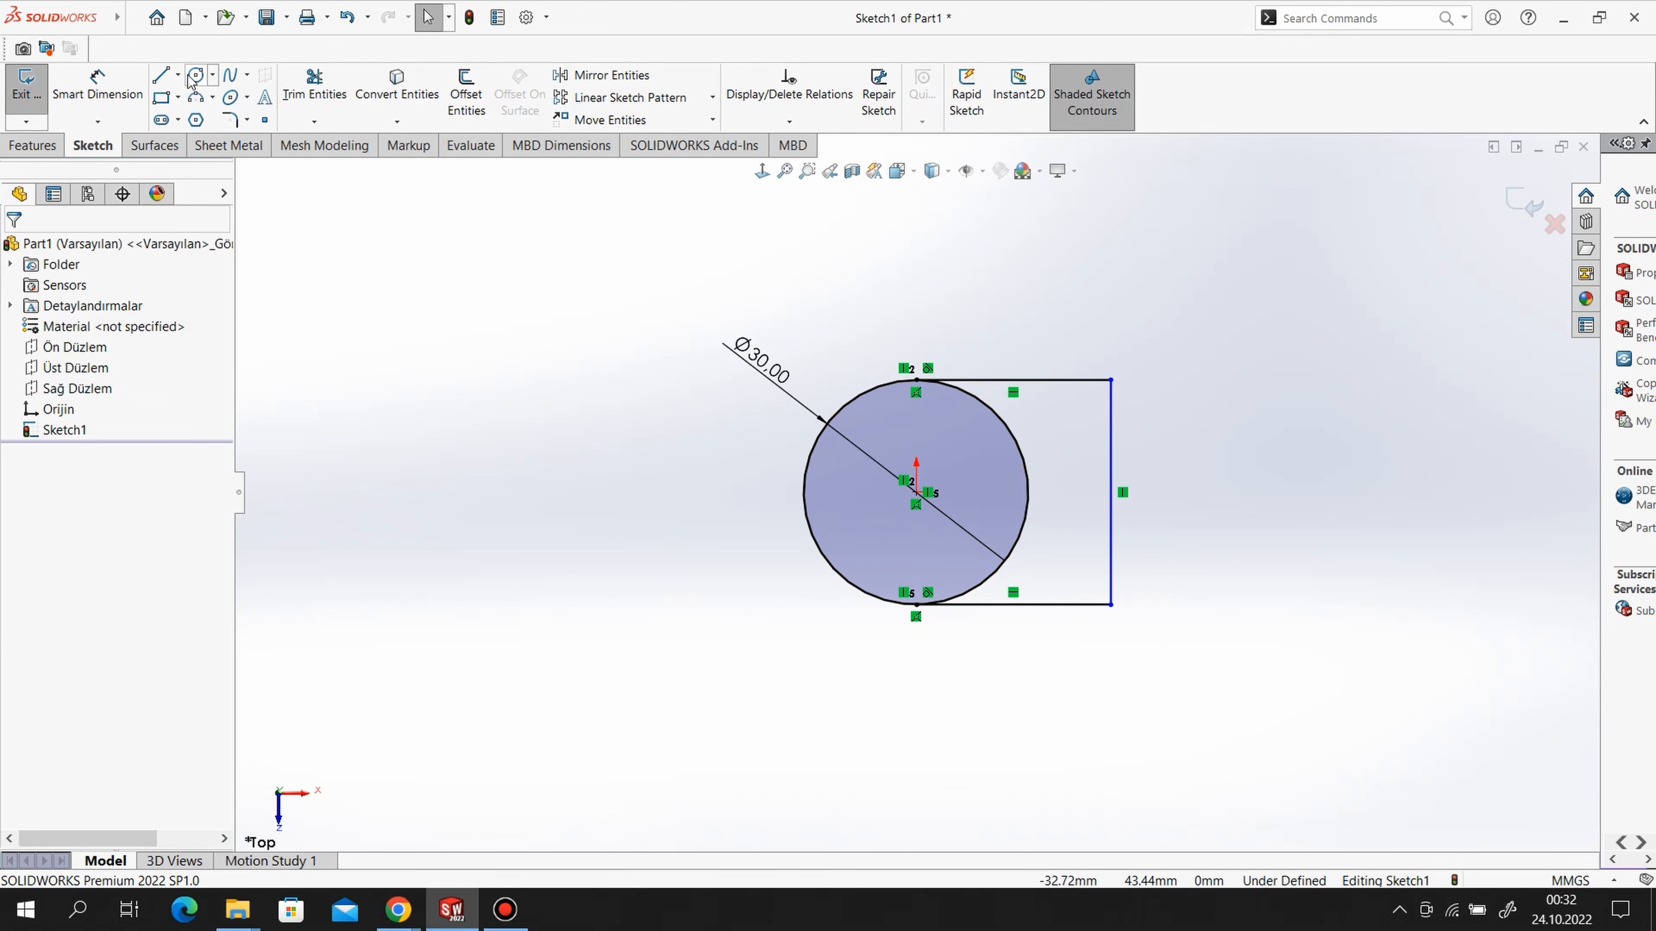
- Dimension the upper horizontal line to 18 mm and trim away the half of the circle inside the outline
{"action": "left_click", "coordinate": [97, 85]}
{"action": "left_click", "coordinate": [1008, 379]}
{"action": "left_click", "coordinate": [1009, 320]}
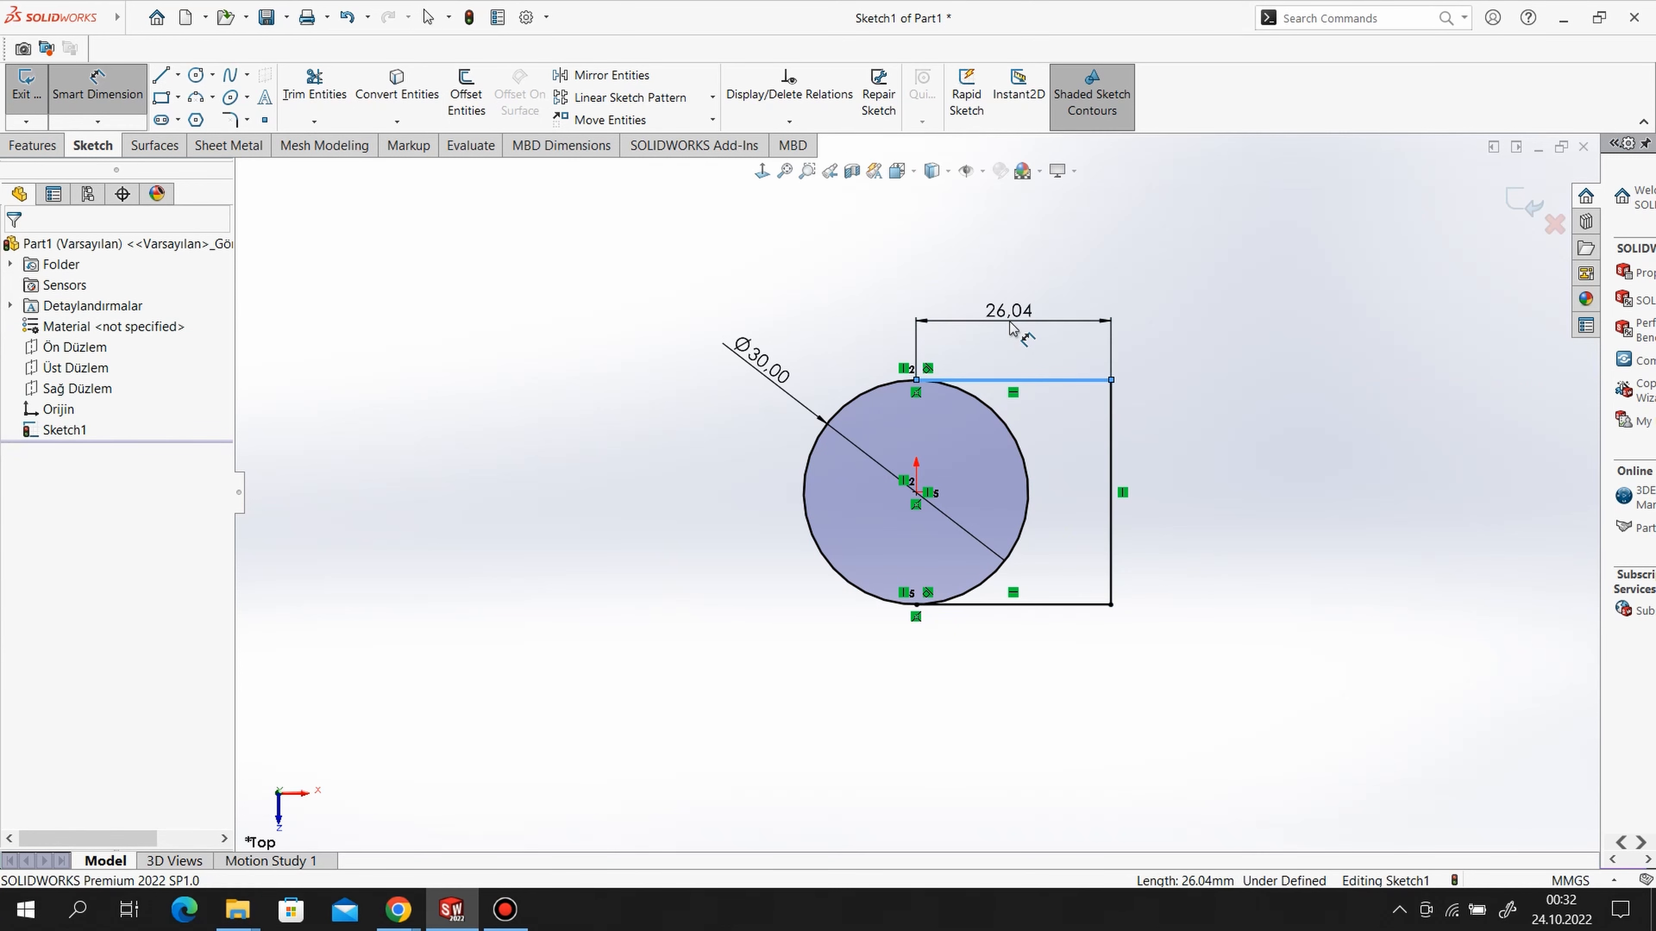
{"action": "type", "text": "18"}
{"action": "key", "text": "Return"}
{"action": "key", "text": "Escape"}
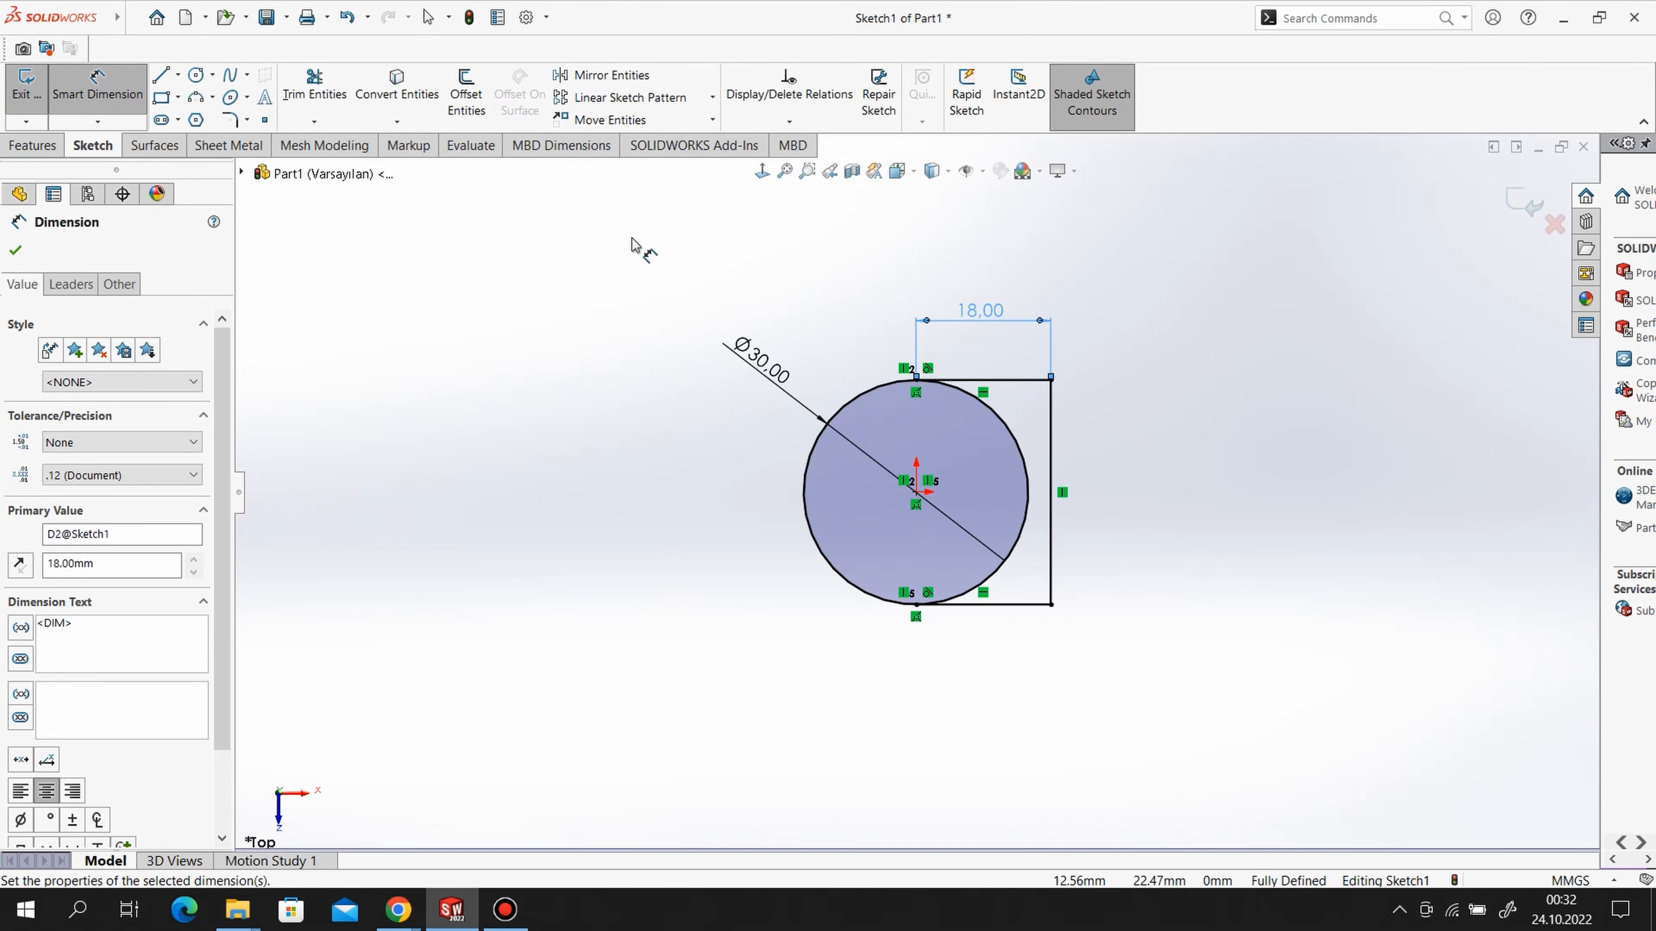
{"action": "left_click", "coordinate": [314, 85]}
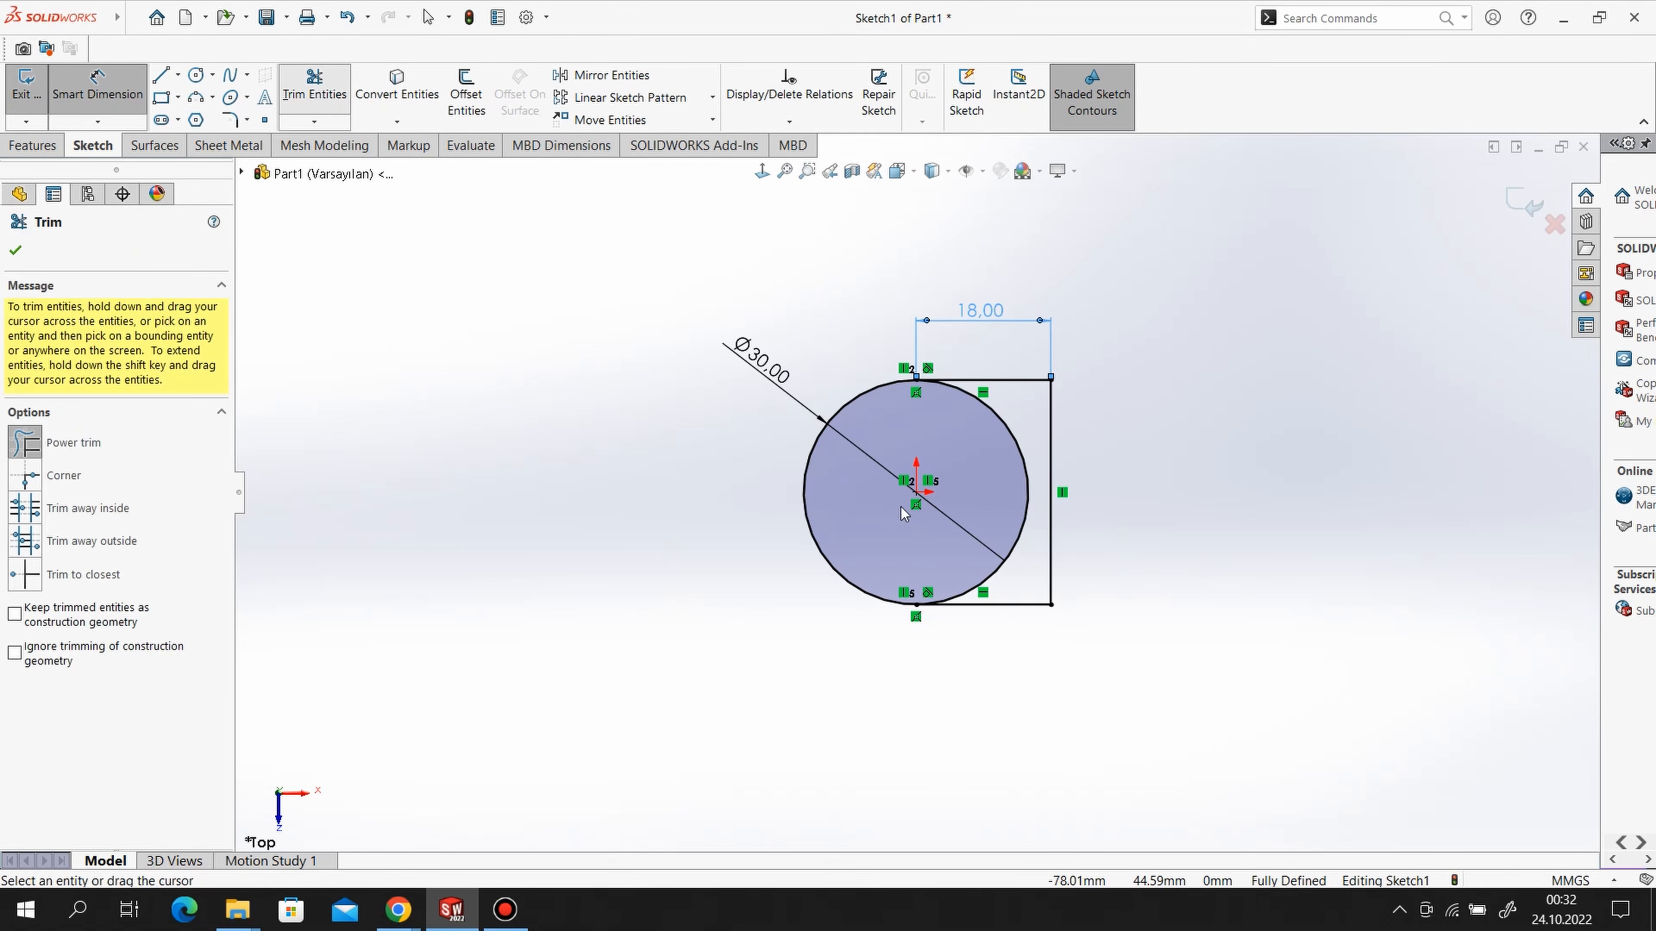
{"action": "left_click", "coordinate": [1009, 556]}
- Sketch a circle centred on the origin and dimension its diameter to 14 mm
{"action": "left_click", "coordinate": [195, 74]}
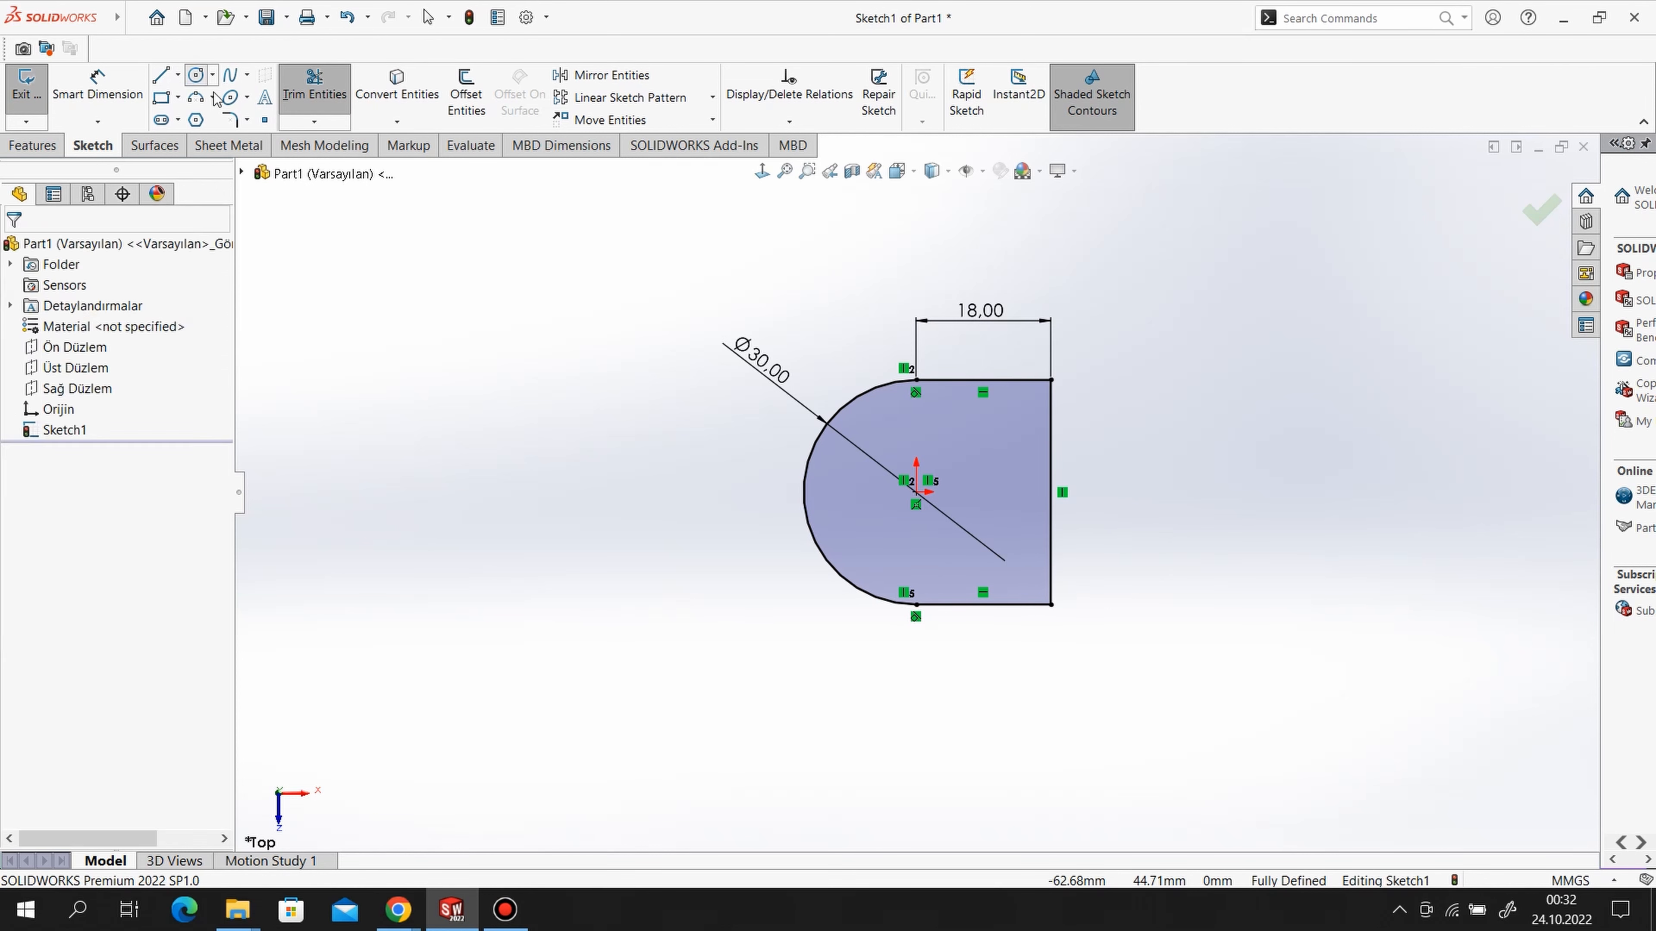
{"action": "left_click", "coordinate": [916, 493]}
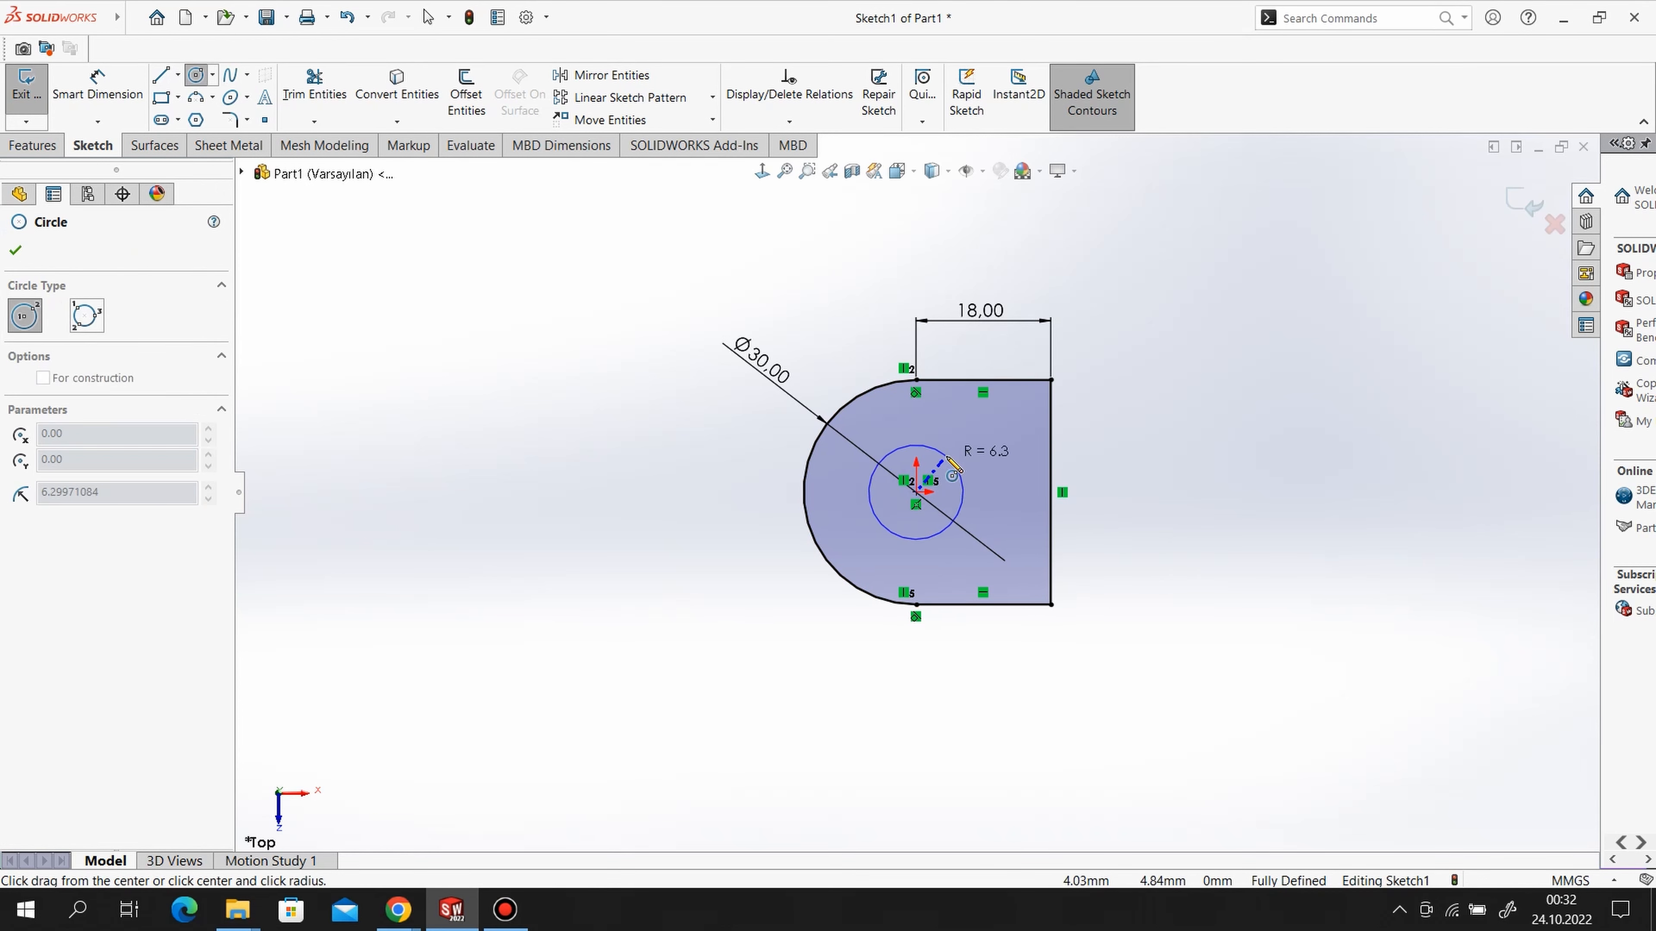
{"action": "left_click", "coordinate": [948, 460]}
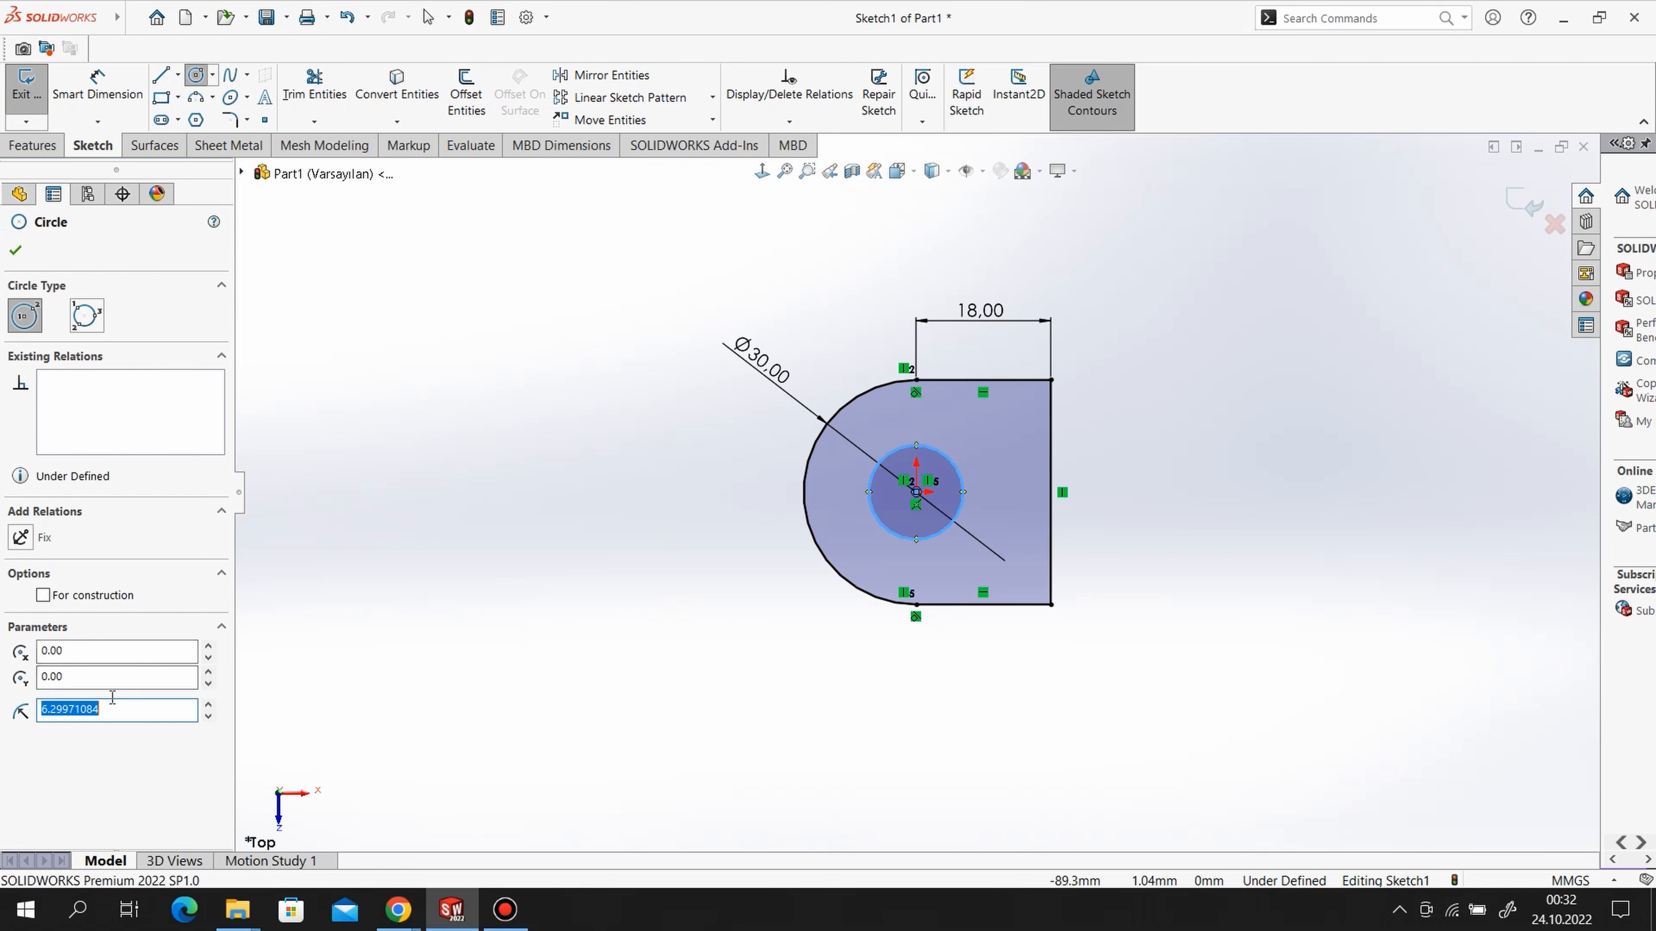
{"action": "left_click", "coordinate": [97, 85]}
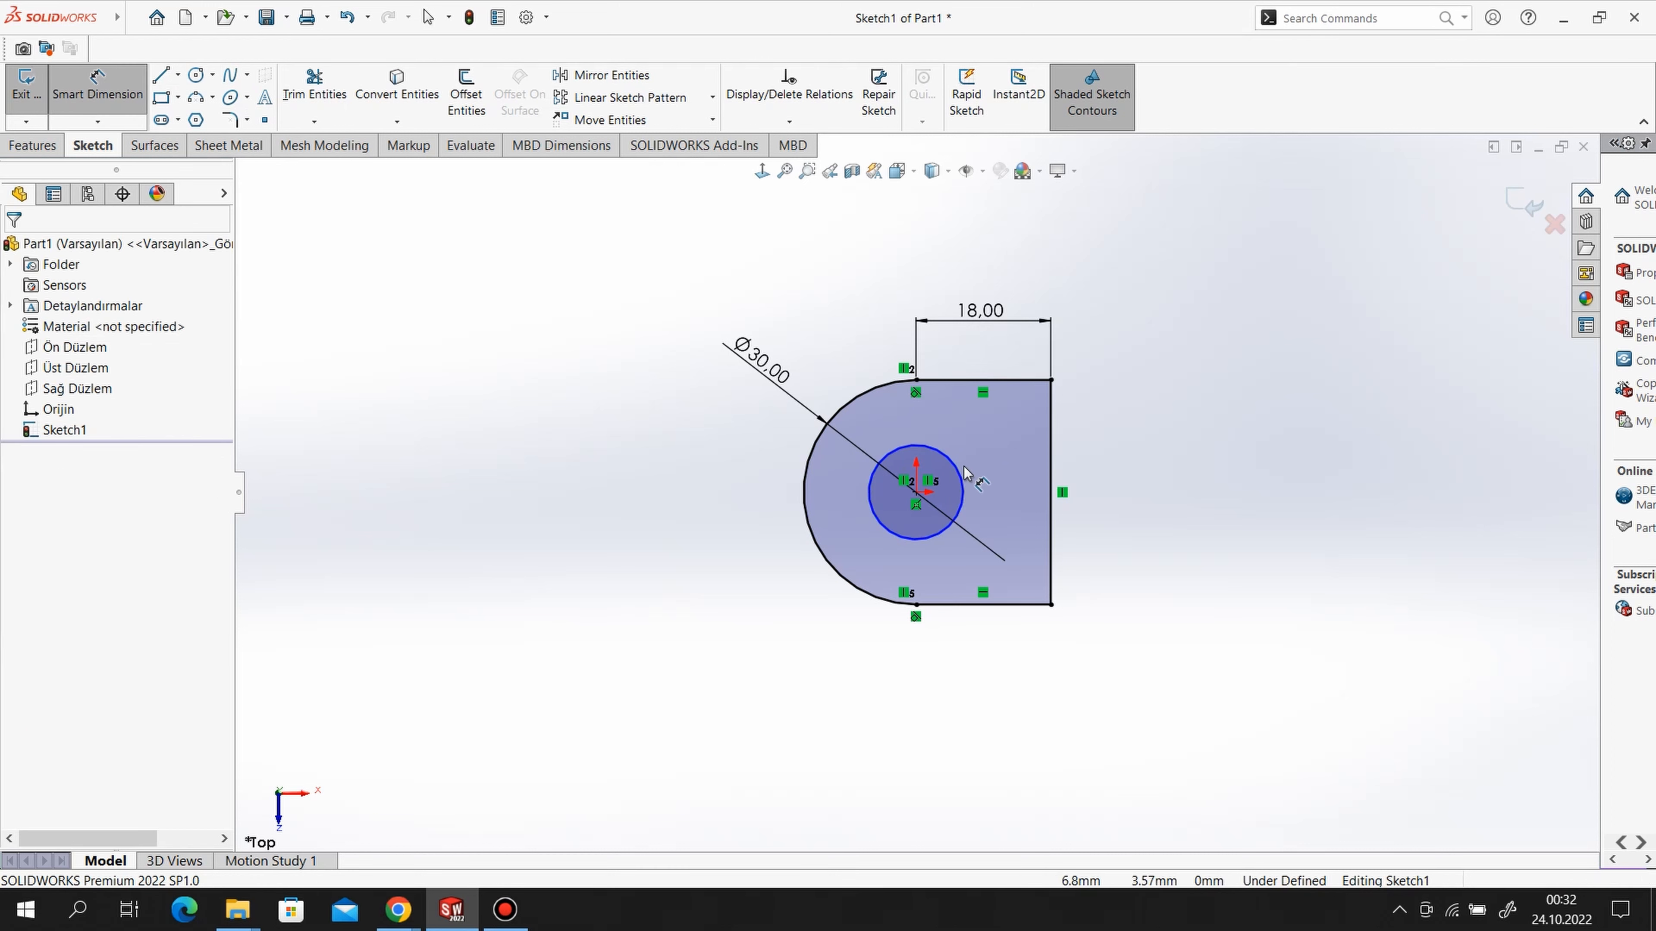
{"action": "left_click", "coordinate": [956, 477]}
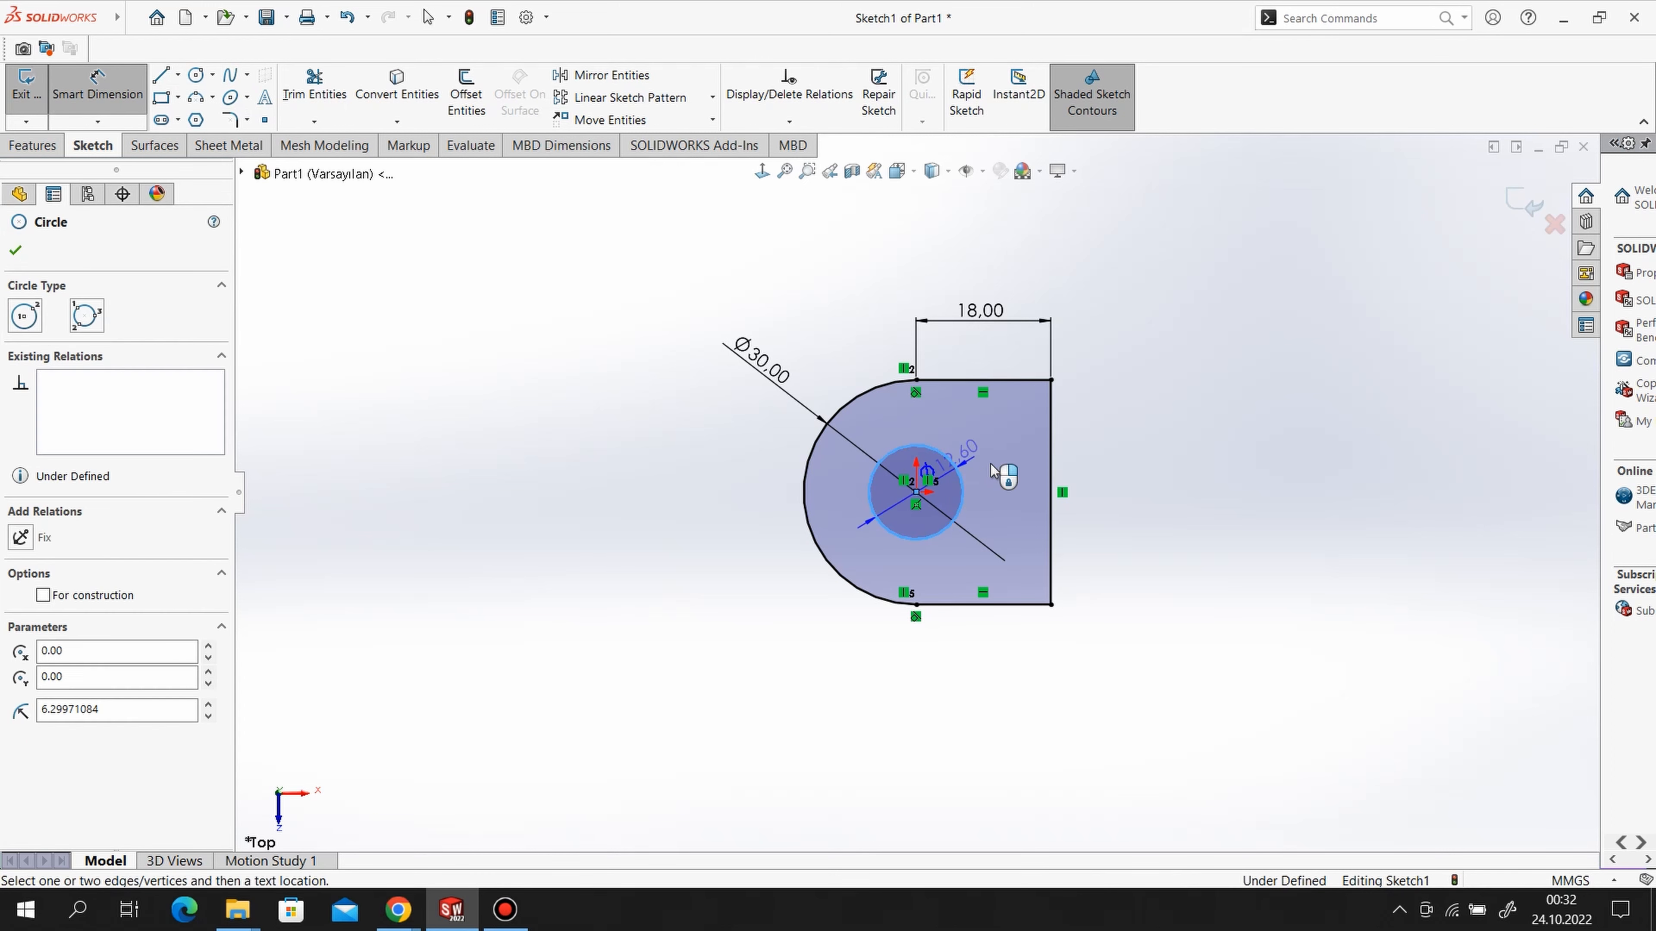
{"action": "left_click", "coordinate": [991, 497]}
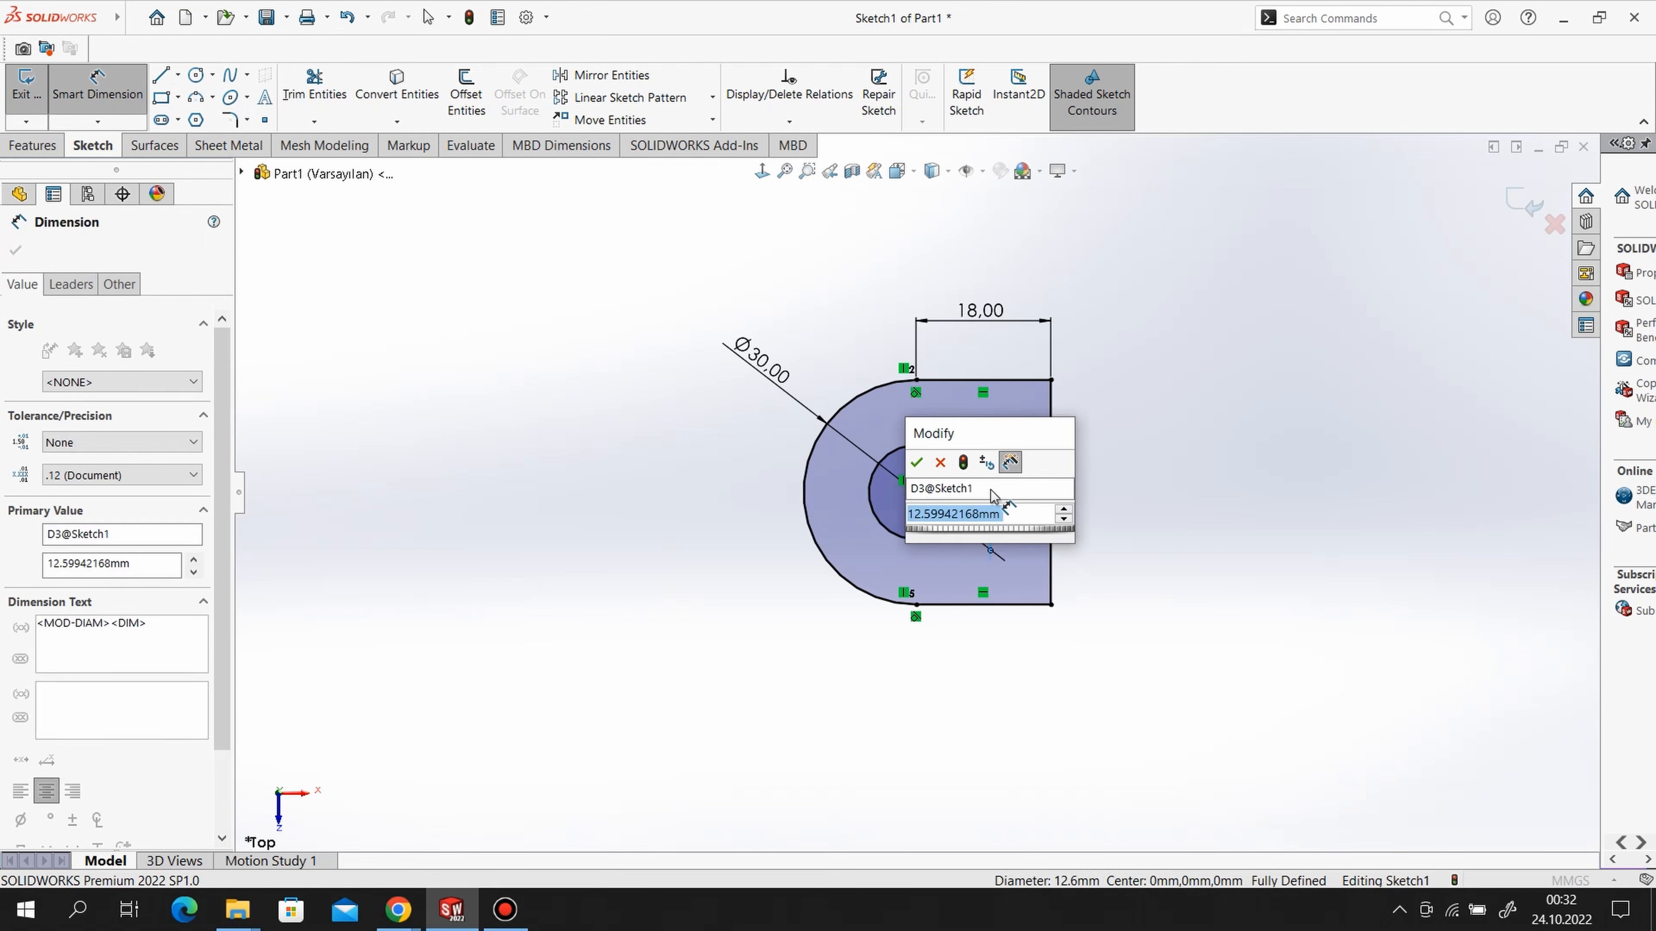
{"action": "type", "text": "14"}
{"action": "key", "text": "Return"}
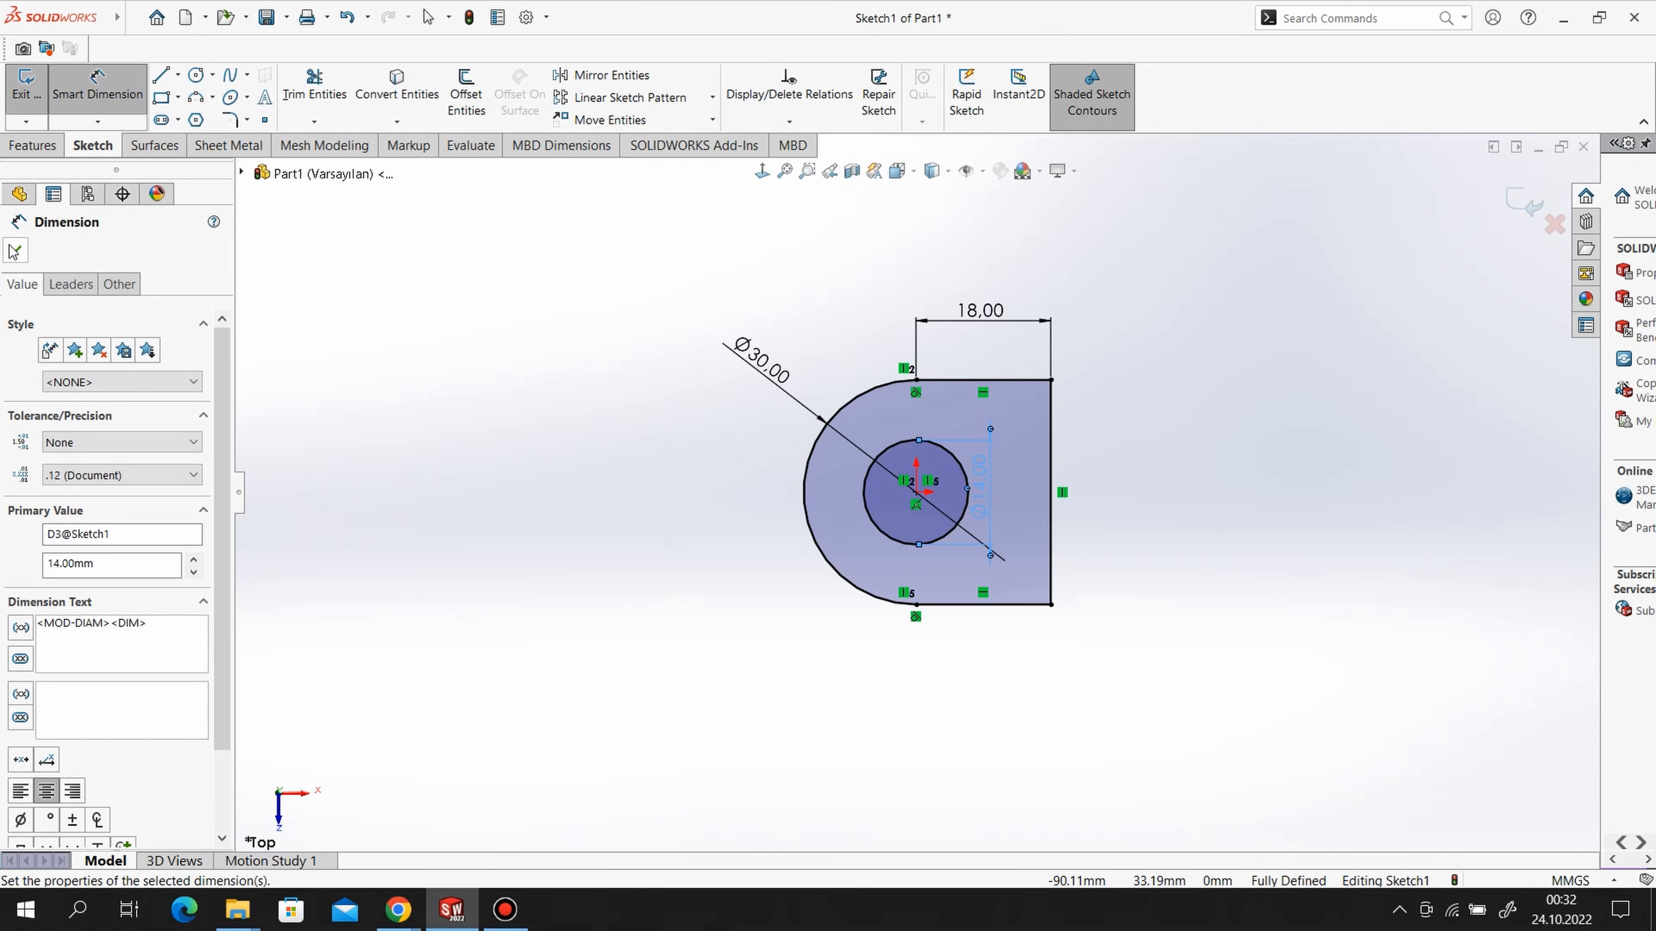
{"action": "left_click", "coordinate": [16, 250]}
- Extrude the rounded profile with its hole 30 mm as a blind boss
{"action": "left_click", "coordinate": [33, 145]}
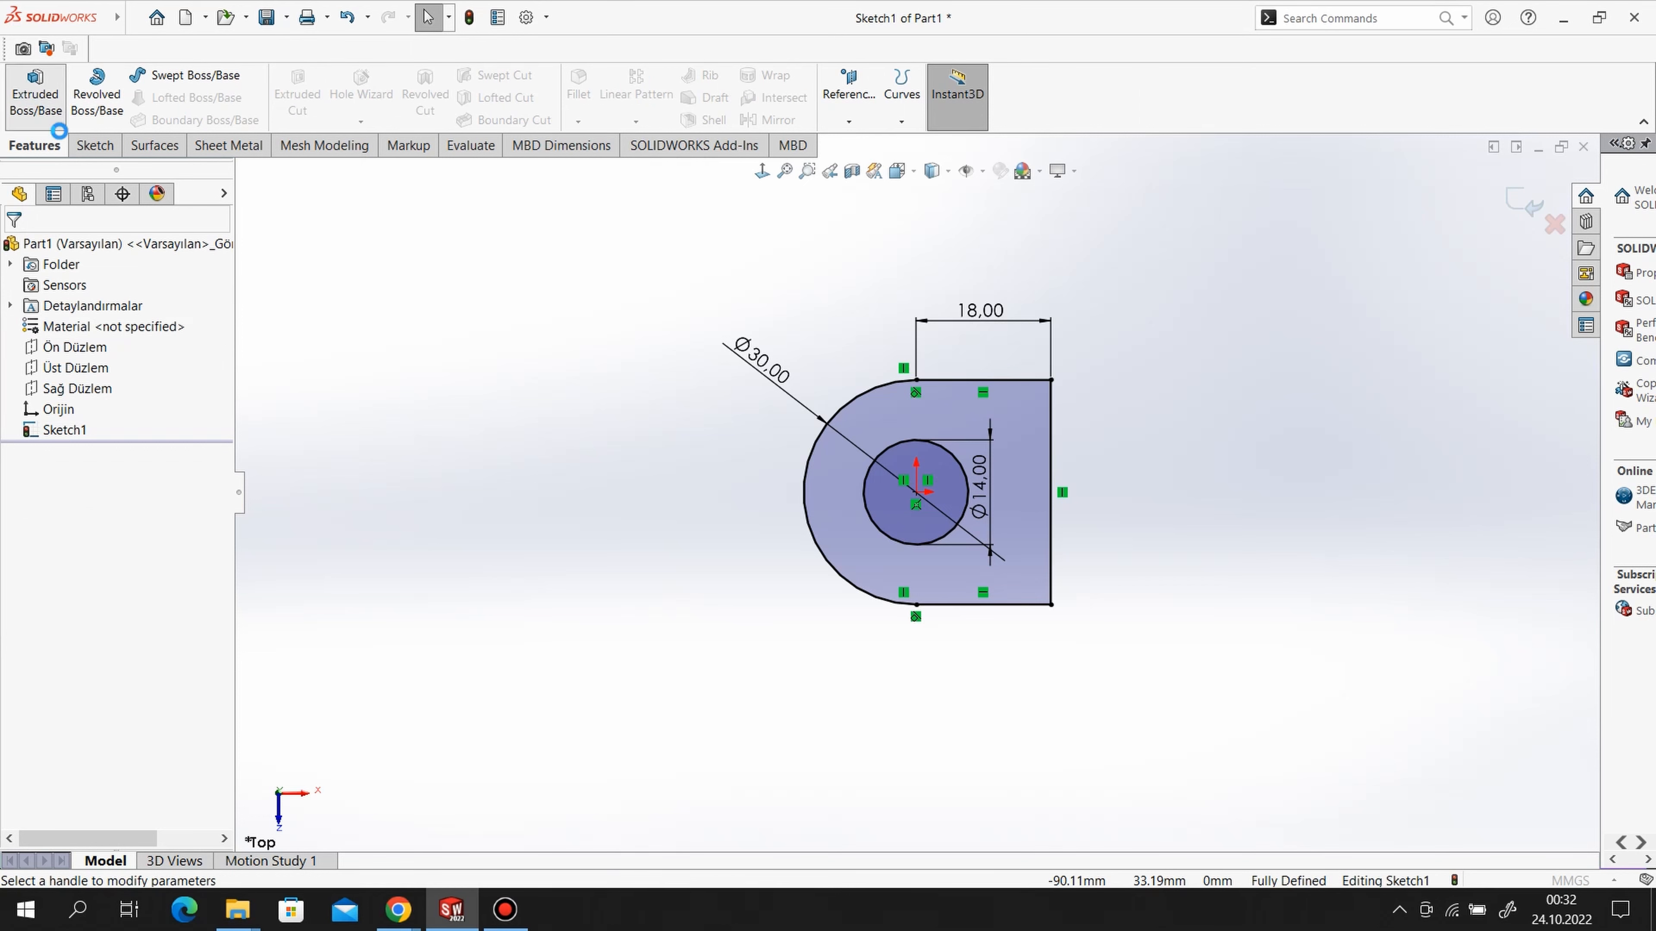
{"action": "left_click", "coordinate": [35, 105]}
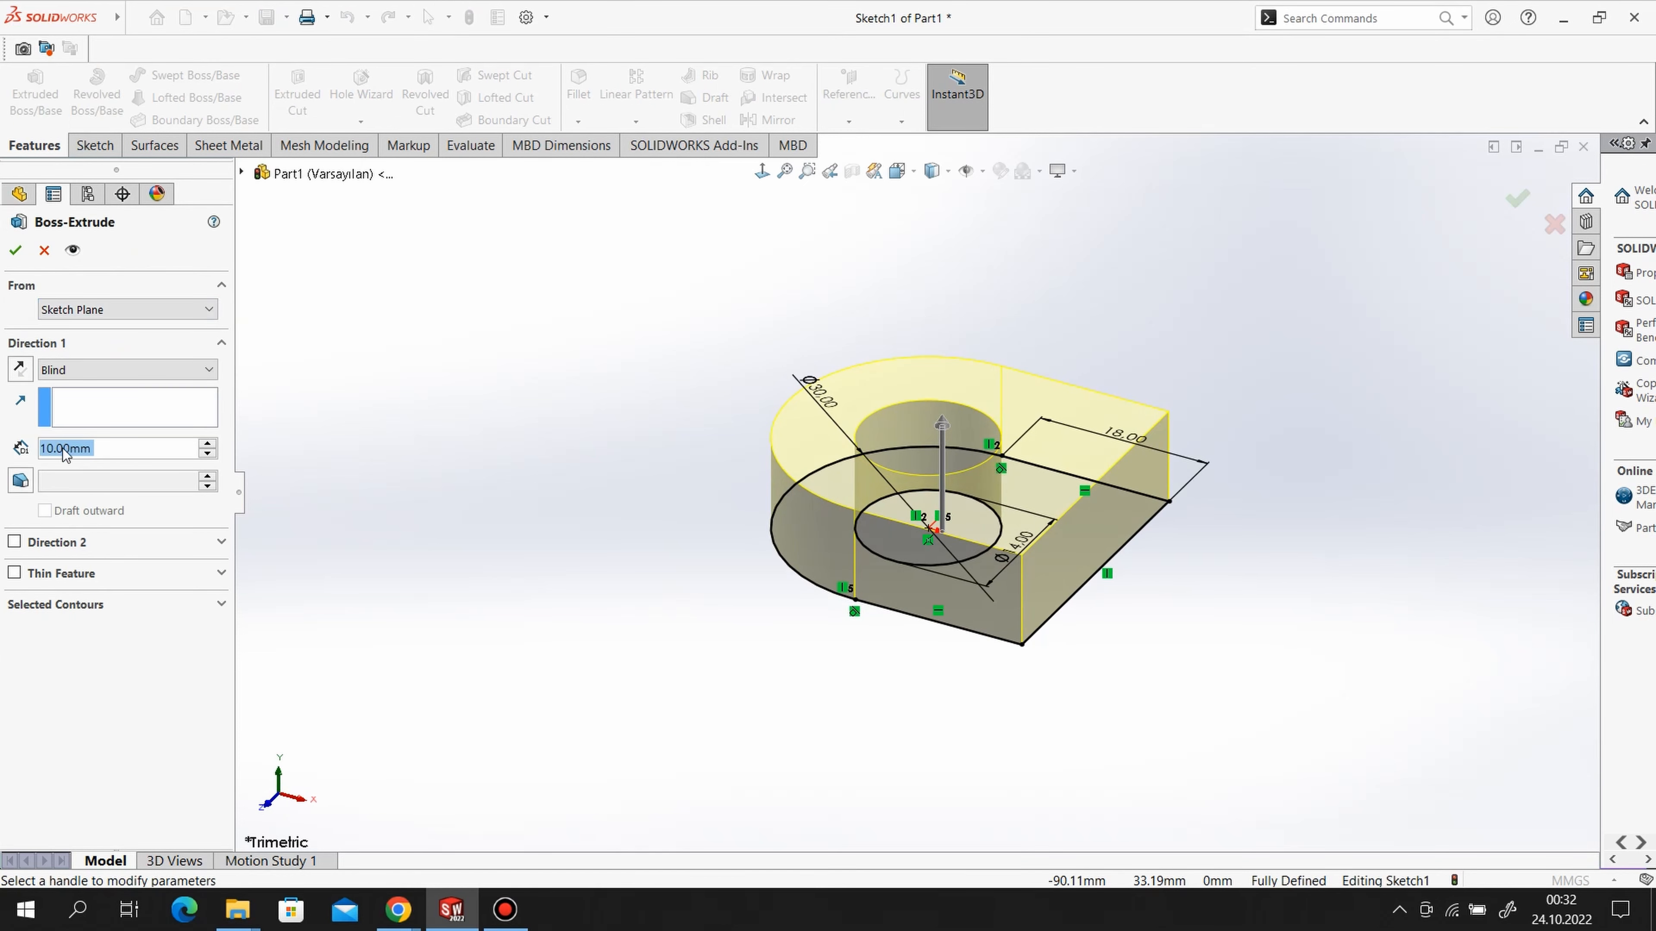
{"action": "type", "text": "30"}
{"action": "key", "text": "Return"}
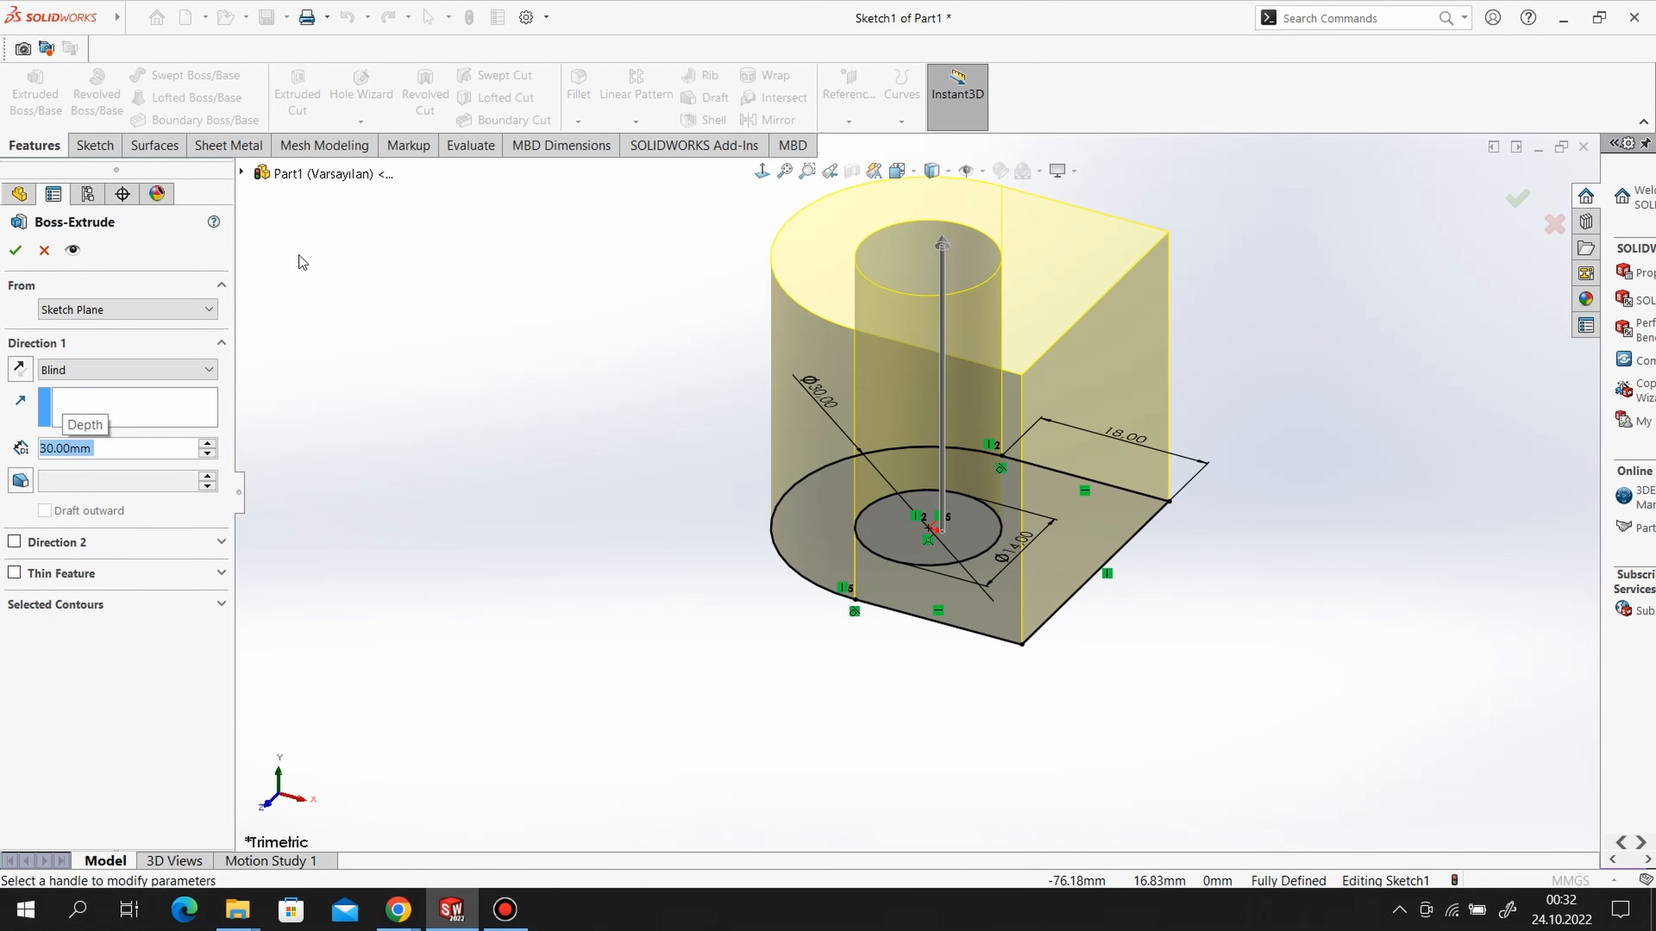
{"action": "left_click", "coordinate": [17, 251]}
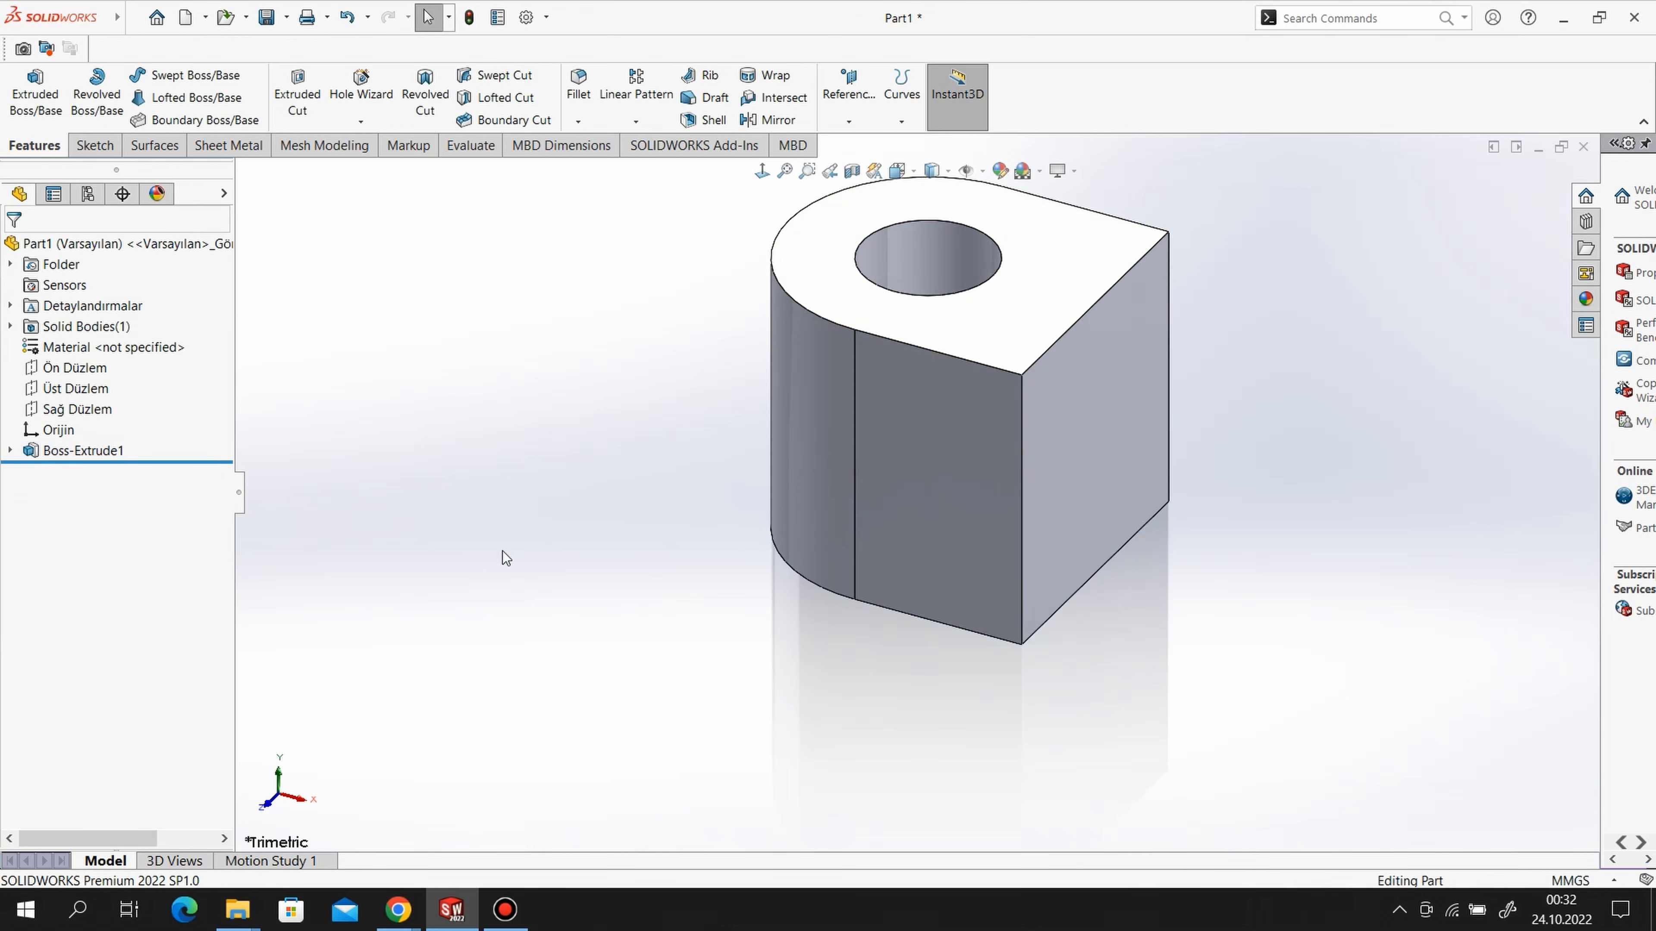
- Start a new sketch on the Üst Düzlem (top) plane
{"action": "right_click", "coordinate": [91, 389]}
{"action": "left_click", "coordinate": [116, 367]}
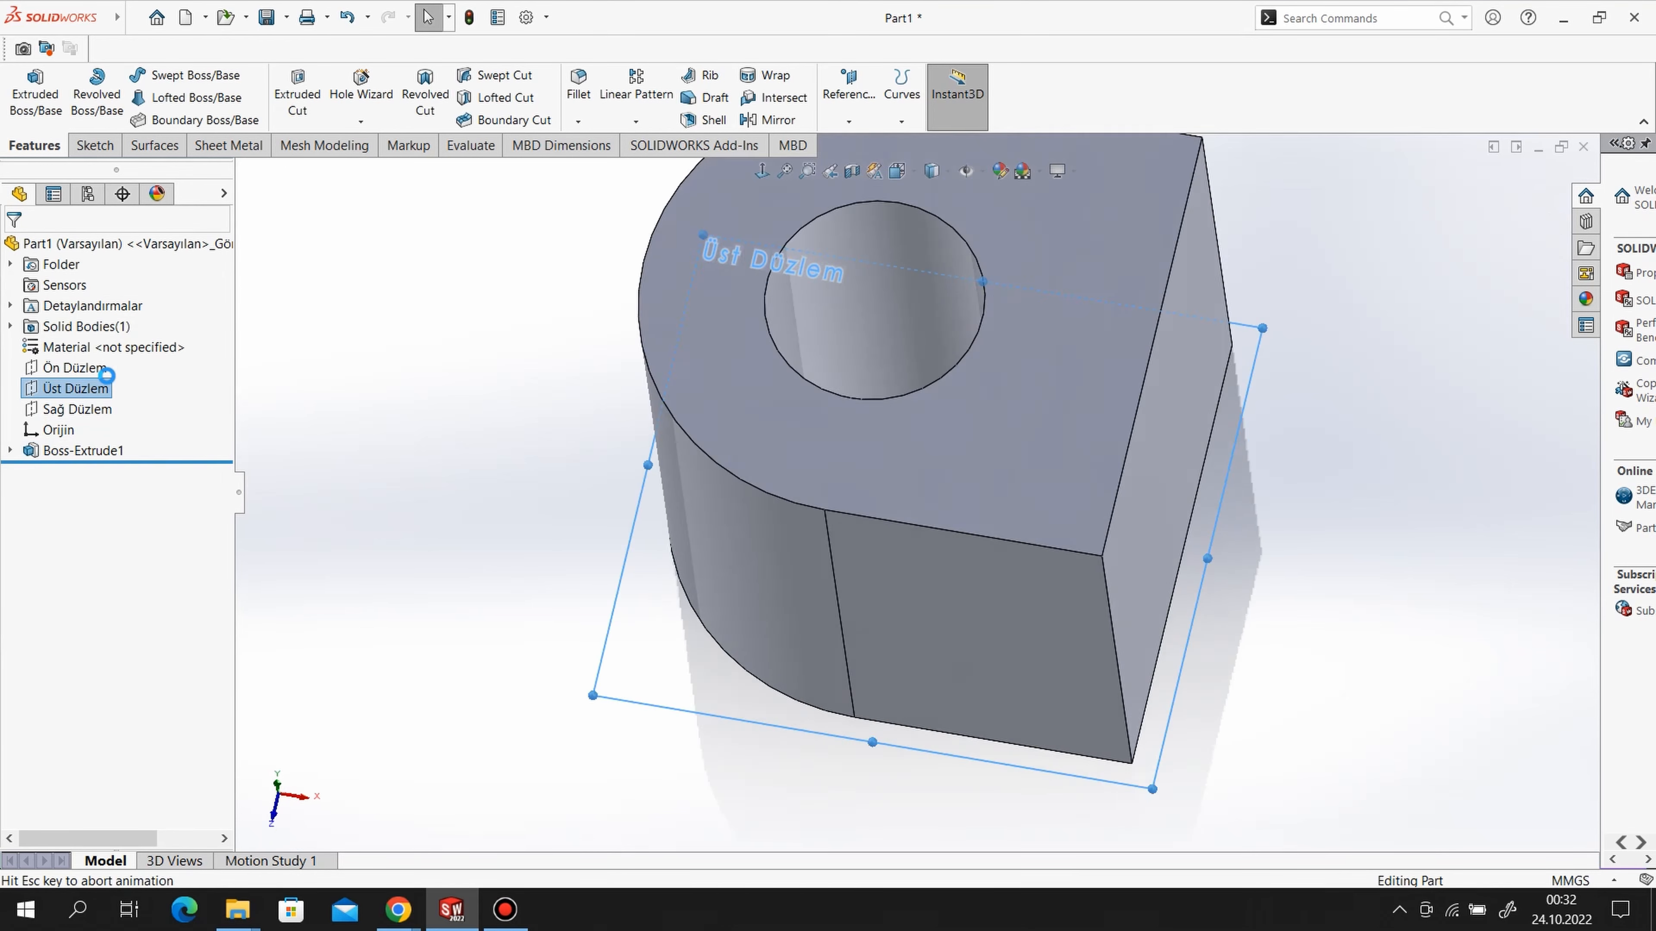
{"action": "scroll", "coordinate": [394, 573], "scroll_direction": "down", "scroll_amount": 1}
{"action": "scroll", "coordinate": [394, 573], "scroll_direction": "up", "scroll_amount": 5}
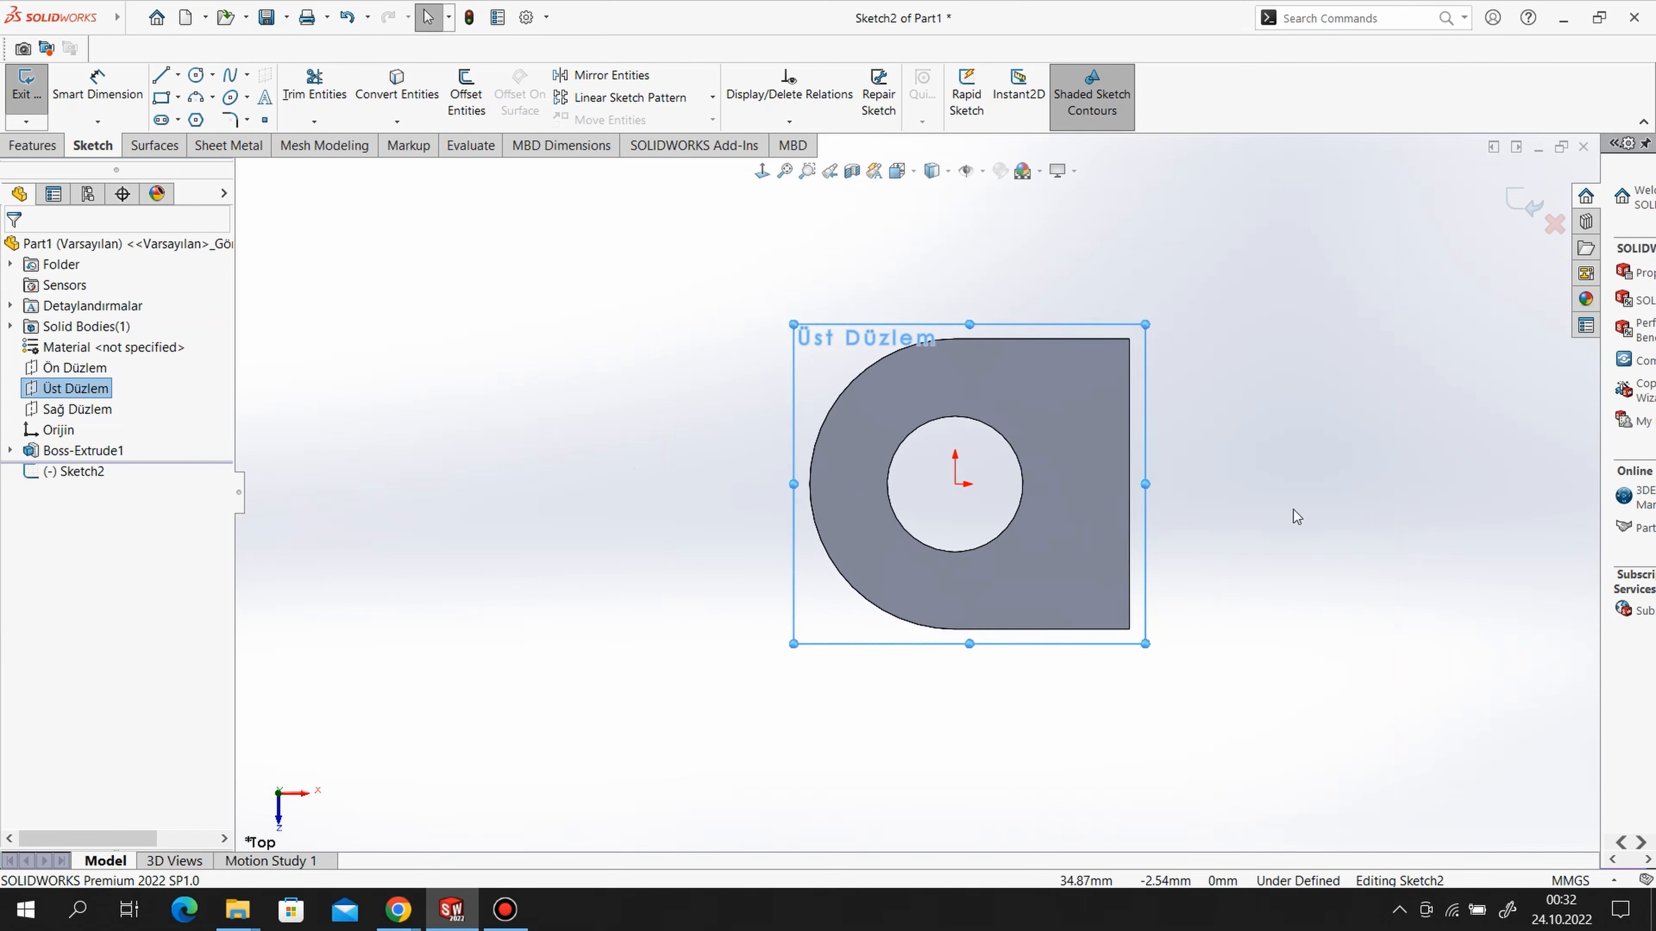
{"action": "scroll", "coordinate": [1293, 518], "scroll_direction": "down", "scroll_amount": 1}
- Sketch a line chain from the block's upper flat-side corner: horizontal, slanted down, short vertical, and back about 48 mm to the origin
{"action": "key", "text": "l"}
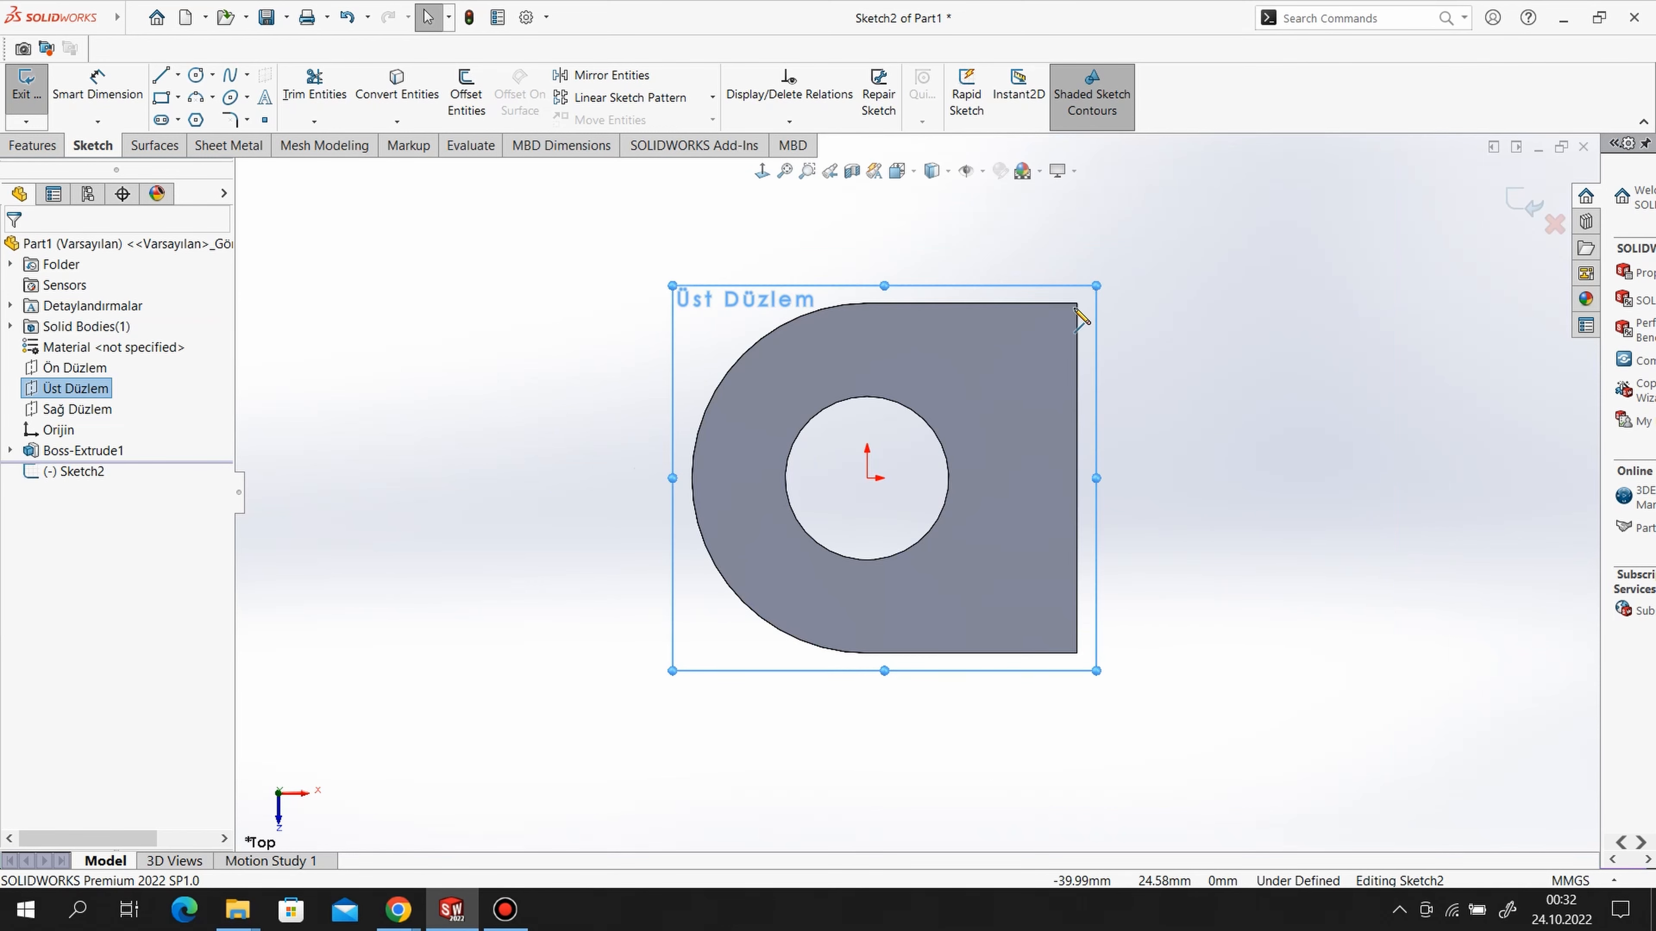
{"action": "left_click", "coordinate": [1077, 303]}
{"action": "left_click", "coordinate": [1338, 303]}
{"action": "left_click", "coordinate": [1429, 408]}
{"action": "left_click", "coordinate": [1429, 465]}
{"action": "left_click", "coordinate": [867, 478]}
{"action": "right_click", "coordinate": [1017, 255]}
{"action": "left_click", "coordinate": [1073, 270]}
- Add a Horizontal relation to the long line that ends at the origin
{"action": "right_click", "coordinate": [1147, 473]}
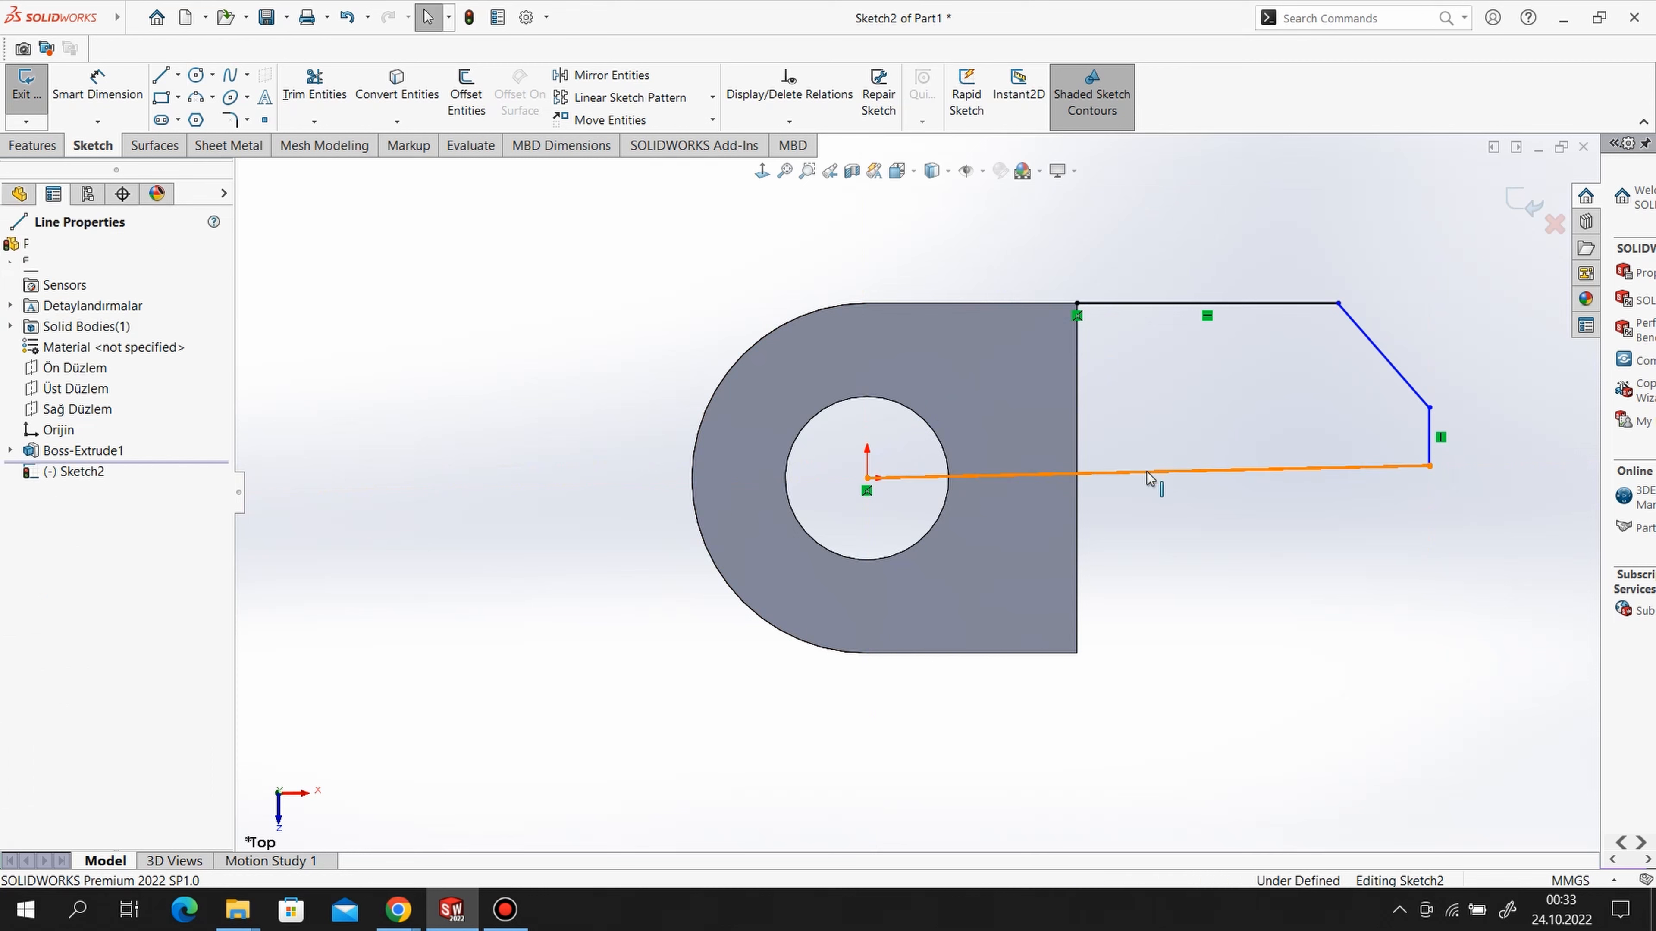
{"action": "left_click", "coordinate": [1161, 422]}
{"action": "scroll", "coordinate": [1032, 568], "scroll_direction": "up", "scroll_amount": 1}
{"action": "scroll", "coordinate": [1045, 554], "scroll_direction": "up", "scroll_amount": 2}
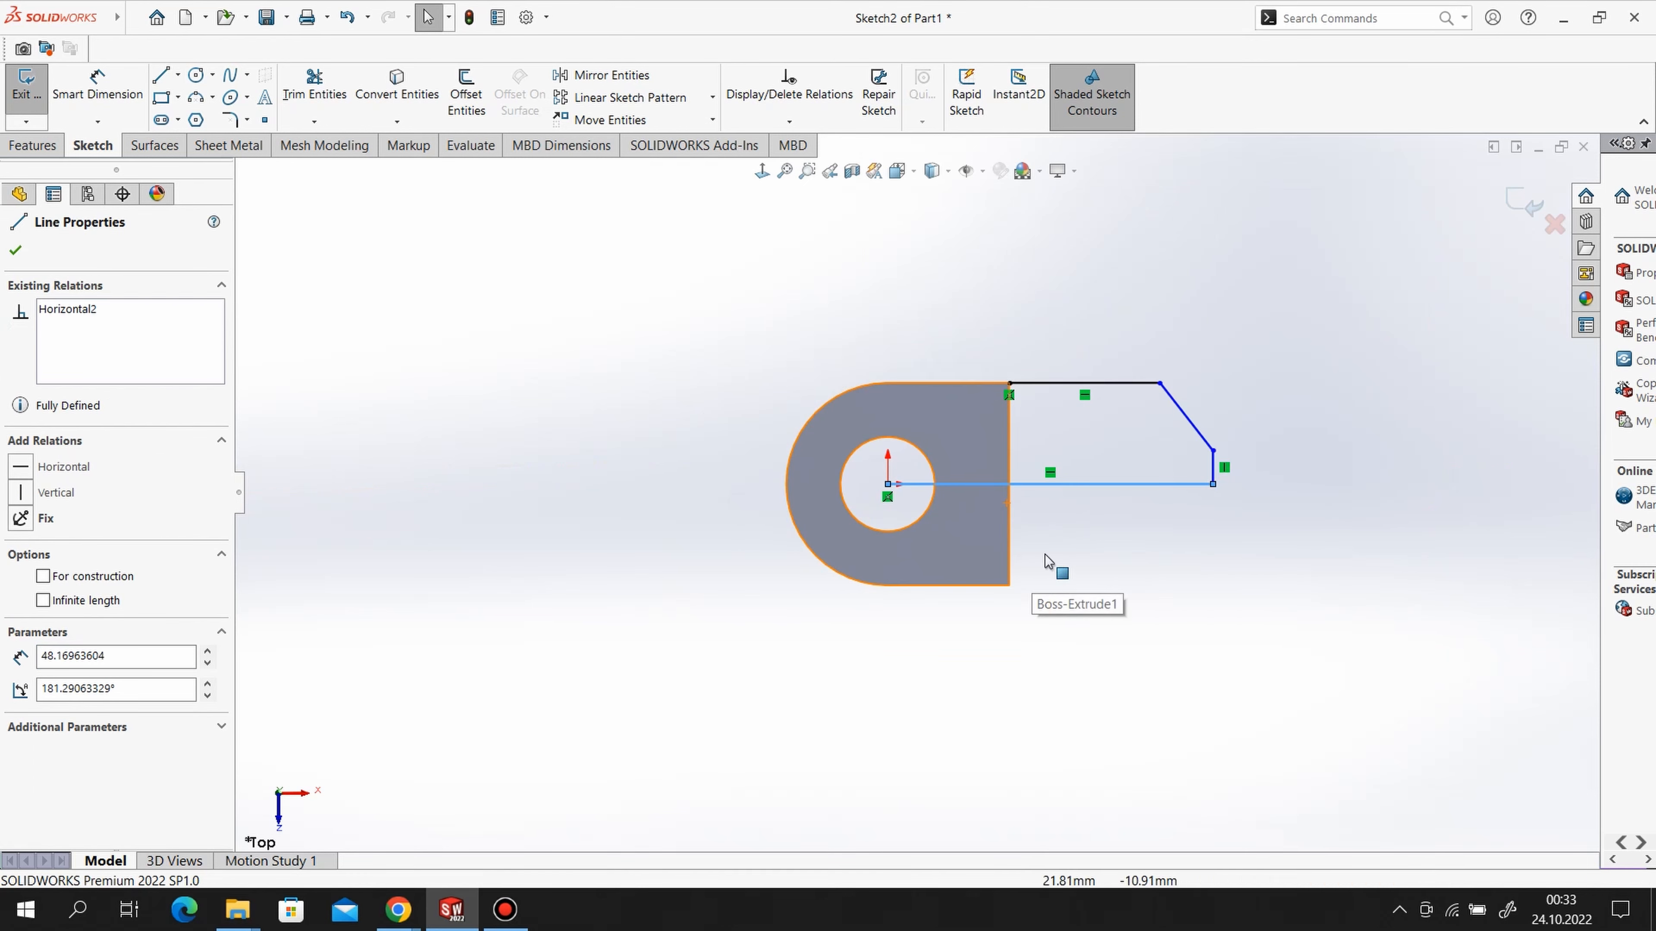
- Dimension the horizontal distance from the origin to the far end of the long line as 60 mm
{"action": "scroll", "coordinate": [1207, 458], "scroll_direction": "down", "scroll_amount": 3}
{"action": "left_click", "coordinate": [135, 92]}
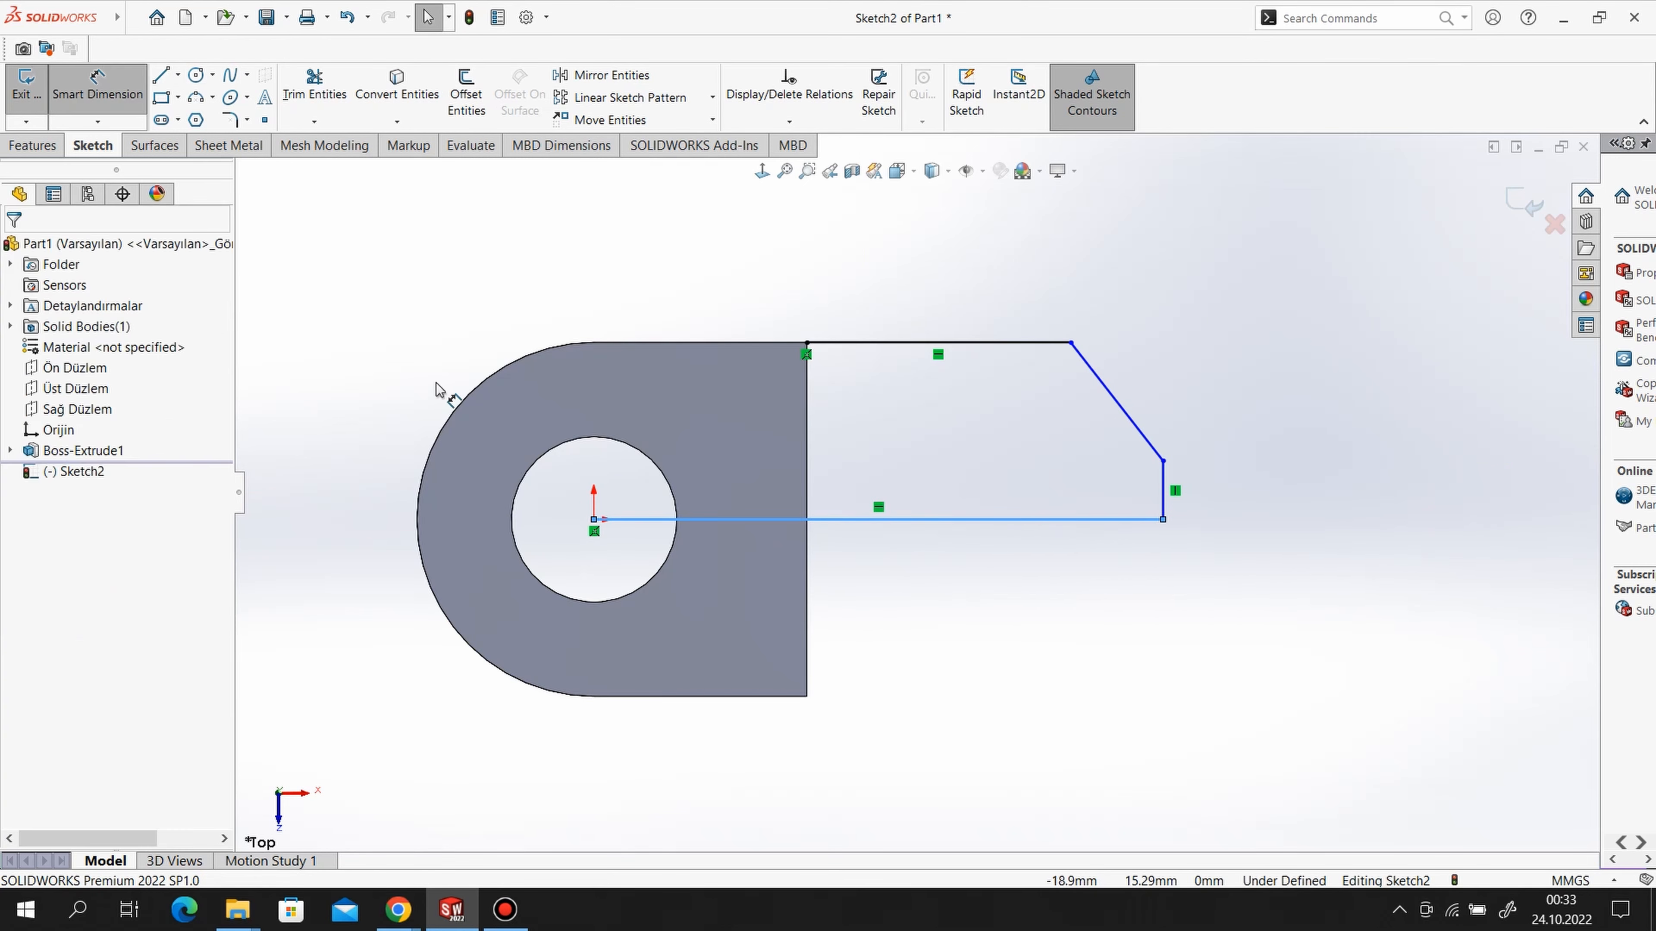
{"action": "left_click", "coordinate": [621, 535]}
{"action": "left_click", "coordinate": [1163, 520]}
{"action": "left_click", "coordinate": [857, 794]}
{"action": "type", "text": "60"}
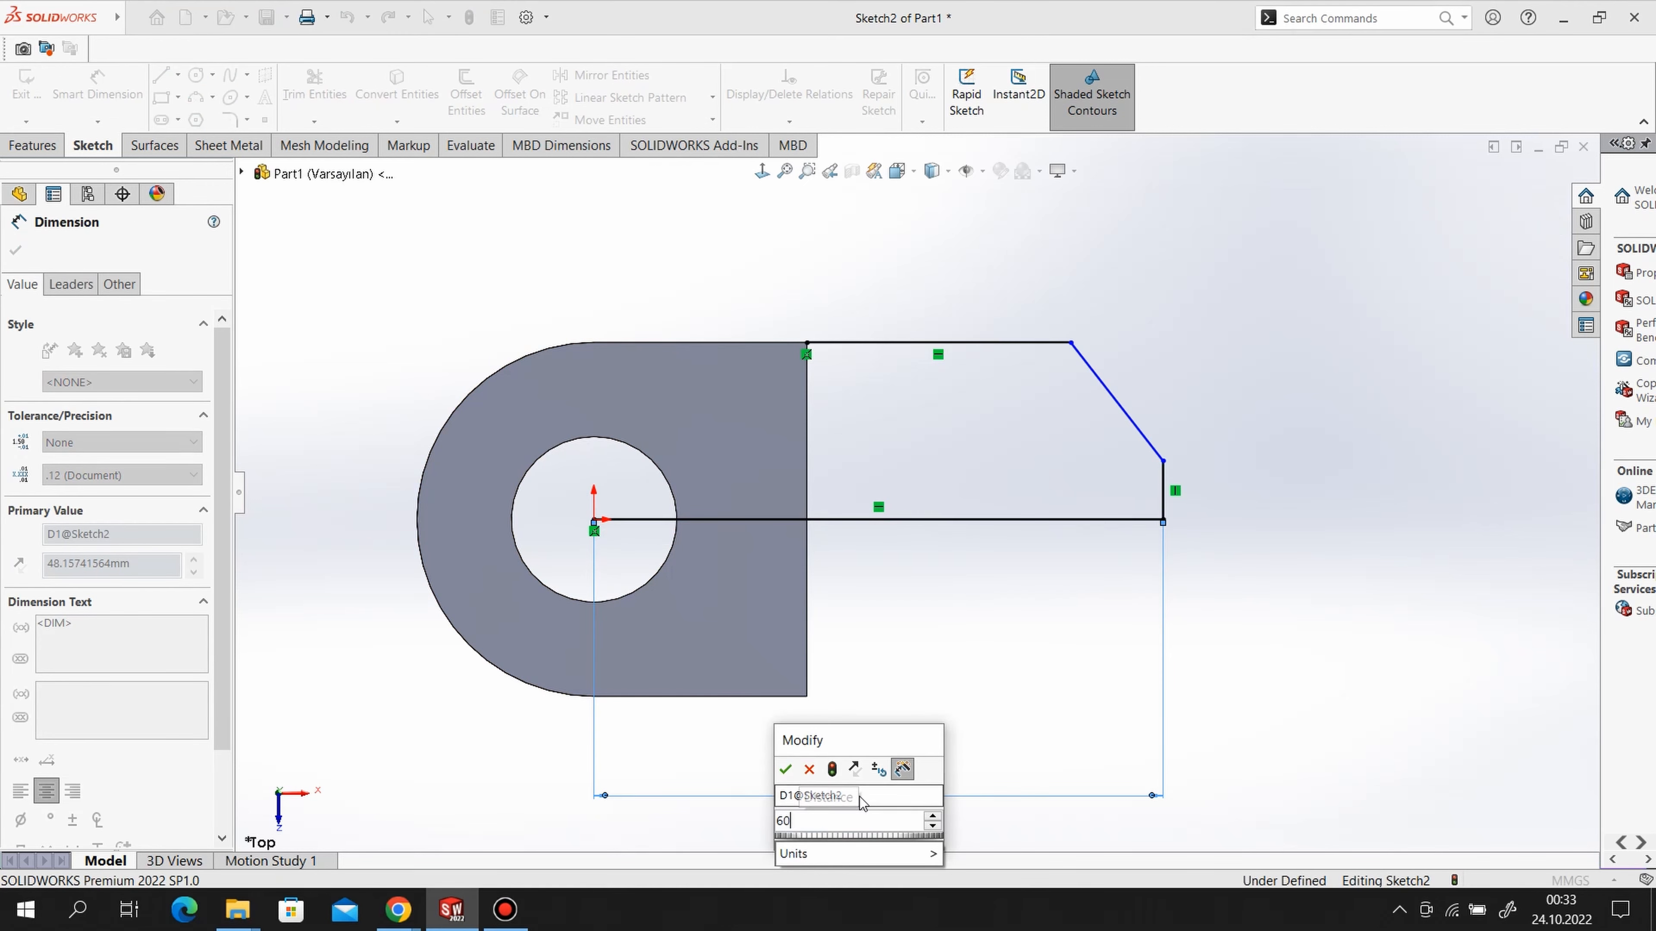
{"action": "key", "text": "Return"}
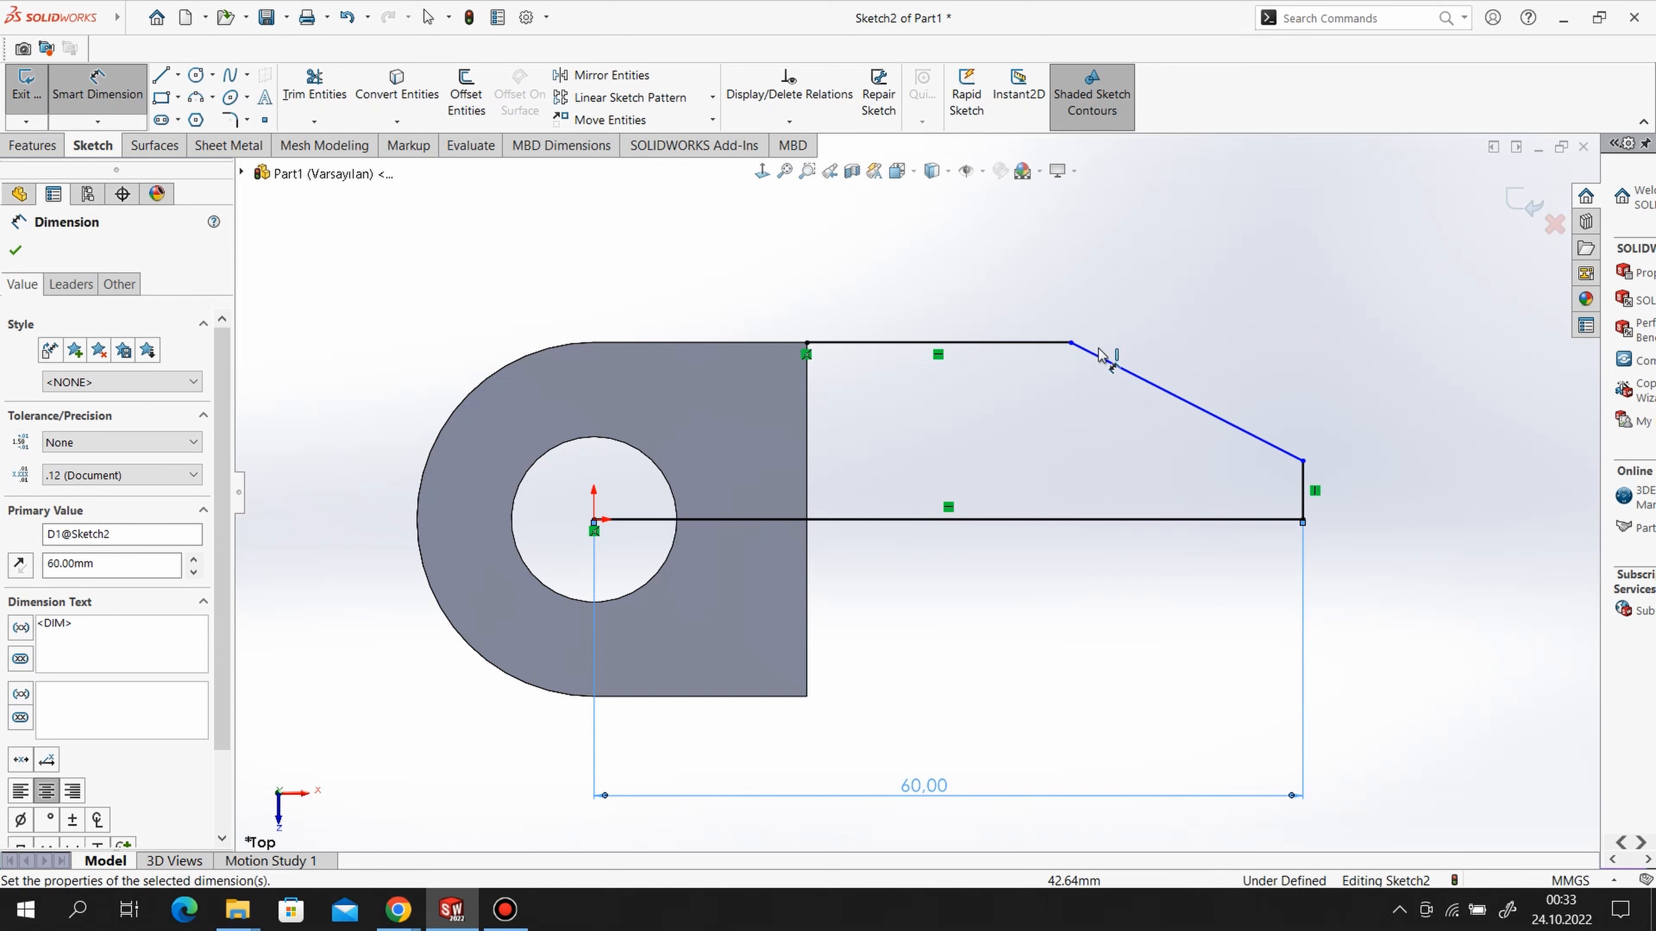
- Dimension the horizontal distance between the slanted line's endpoints as 9 mm
{"action": "left_click", "coordinate": [1071, 345]}
{"action": "left_click", "coordinate": [1301, 462]}
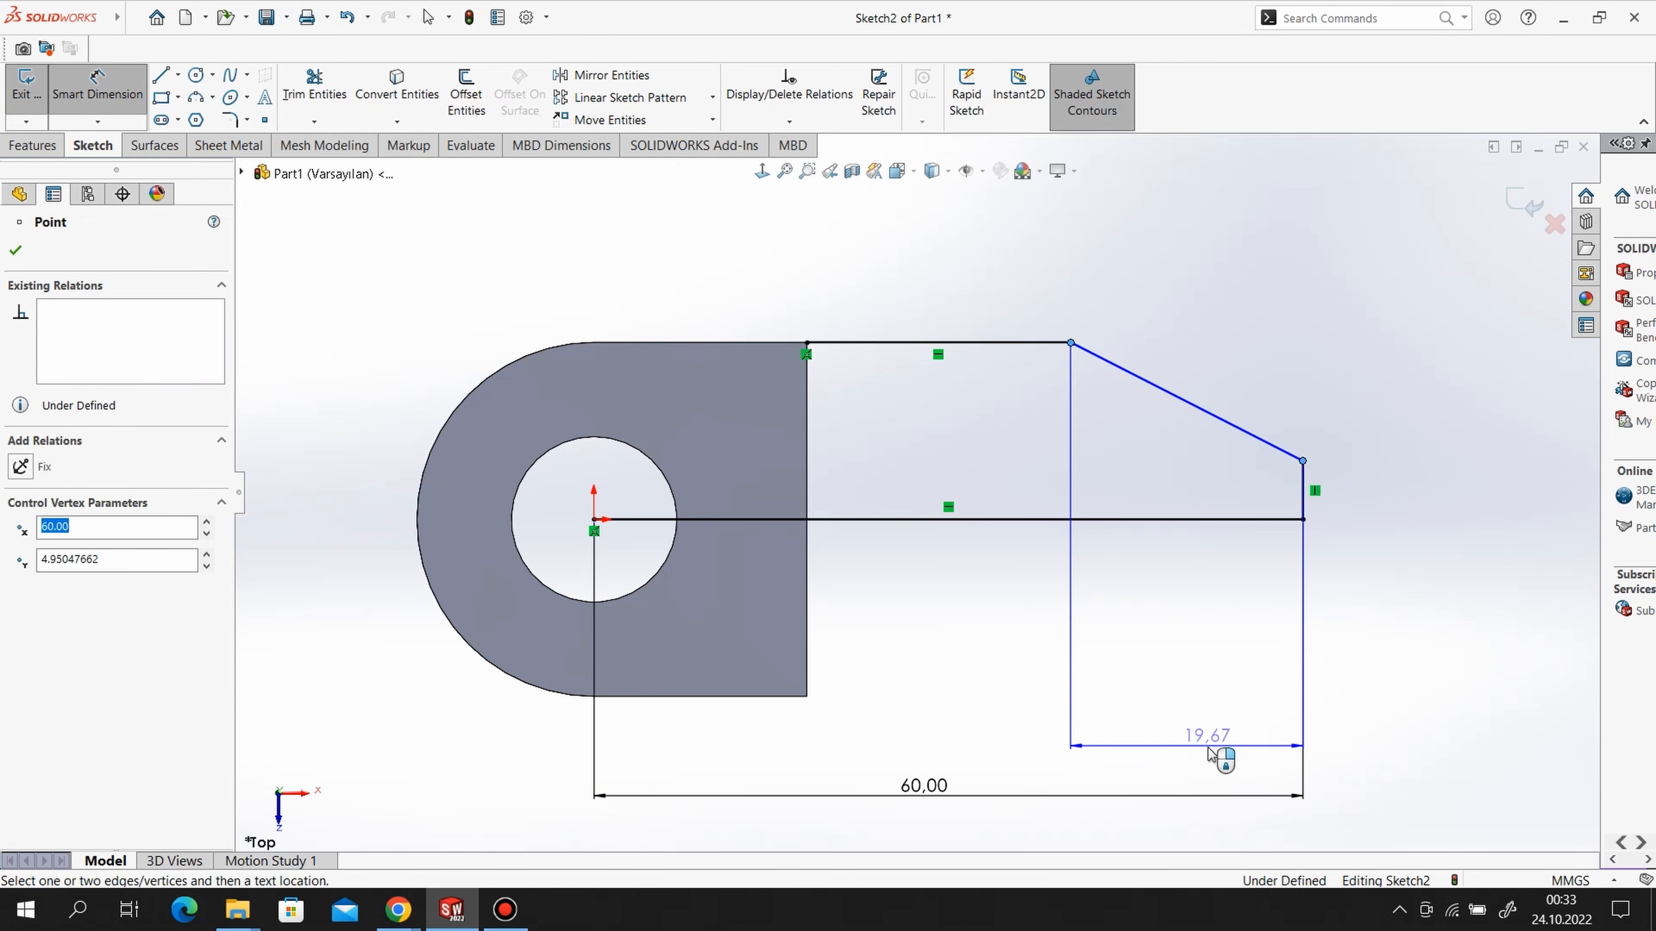
{"action": "left_click", "coordinate": [1226, 759]}
{"action": "type", "text": "9"}
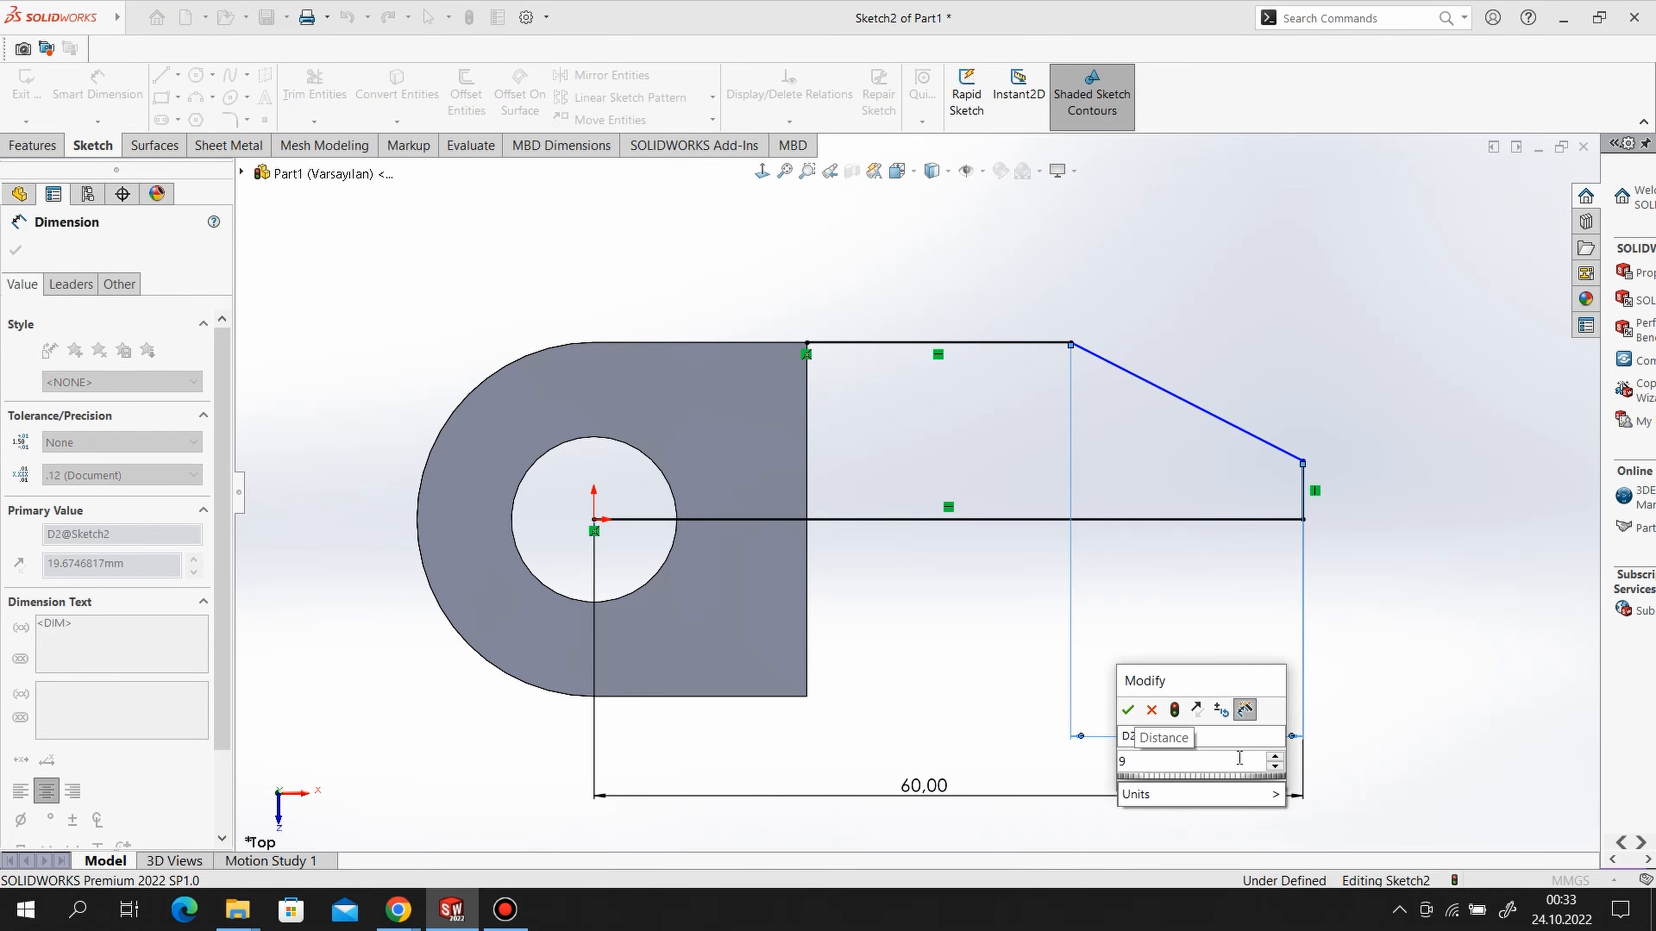
{"action": "key", "text": "Return"}
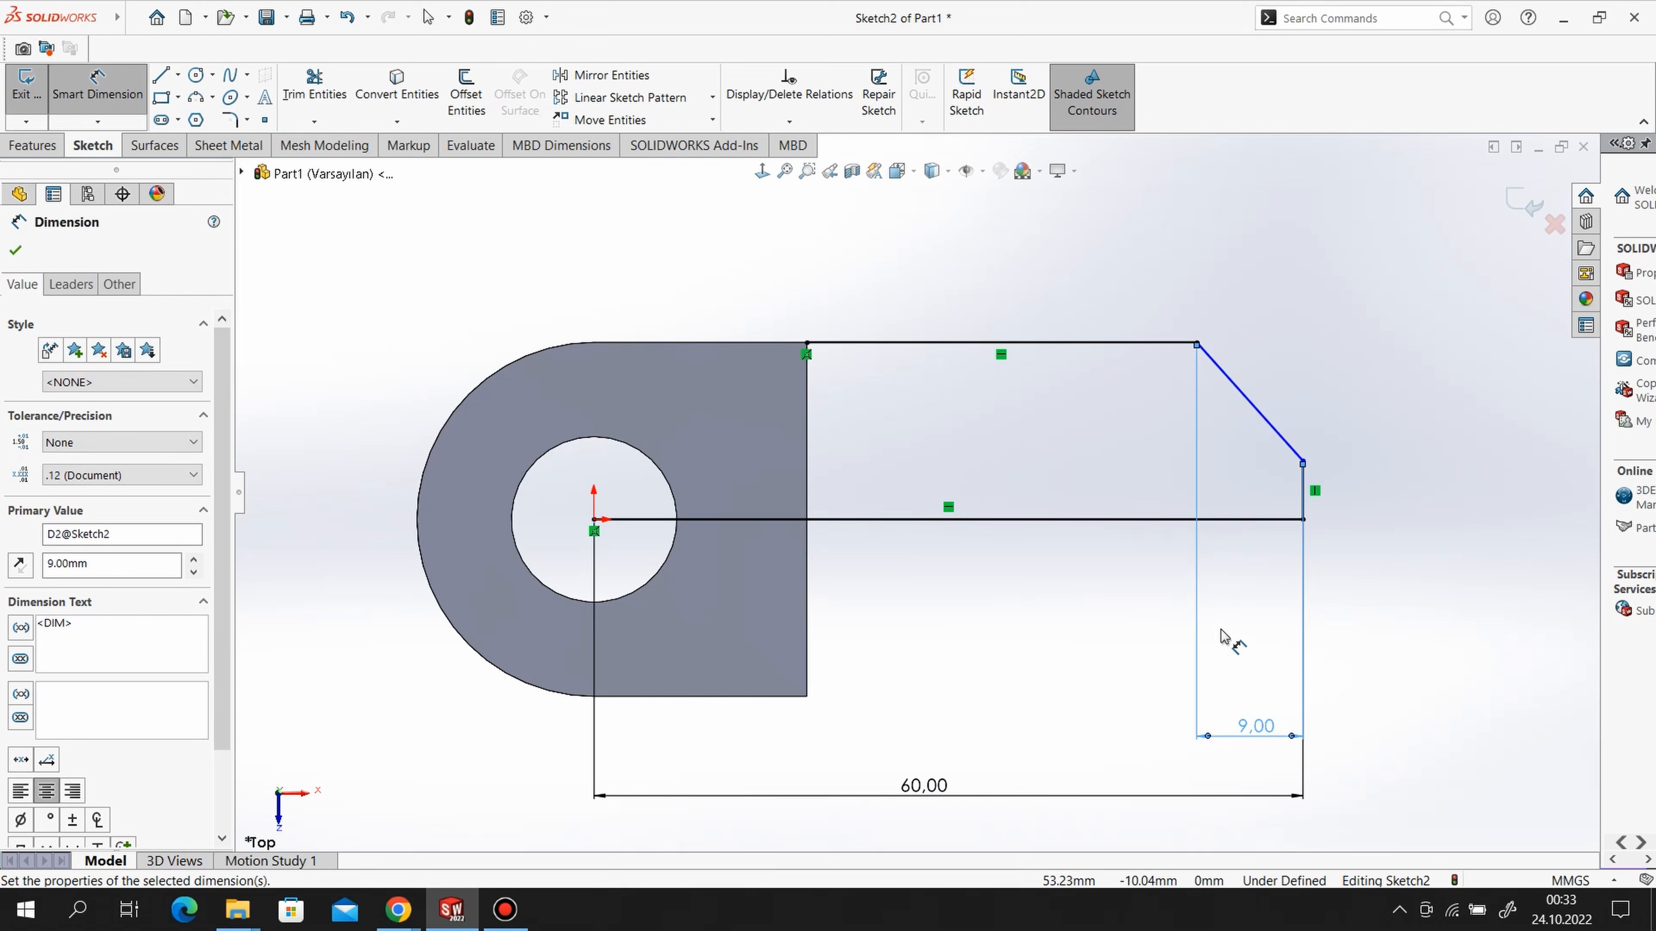
- Dimension the vertical distance between the slanted line's endpoints as 9 mm
{"action": "left_click", "coordinate": [1304, 461]}
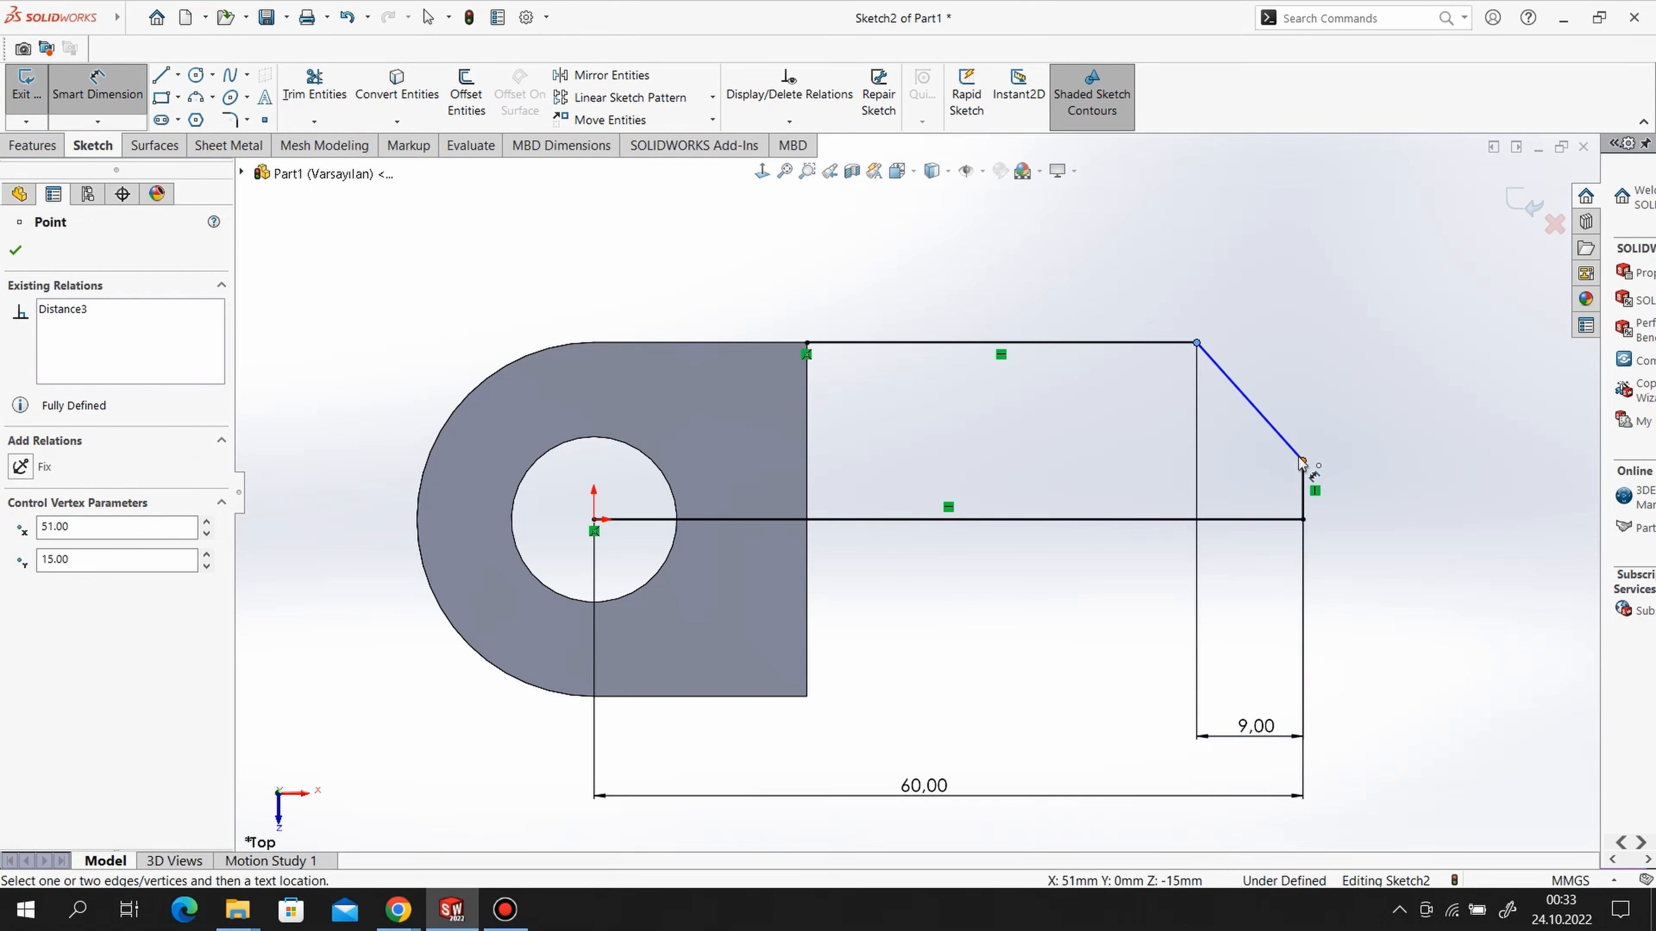
{"action": "left_click", "coordinate": [1318, 455]}
{"action": "left_click", "coordinate": [1358, 413]}
{"action": "type", "text": "9"}
{"action": "key", "text": "Return"}
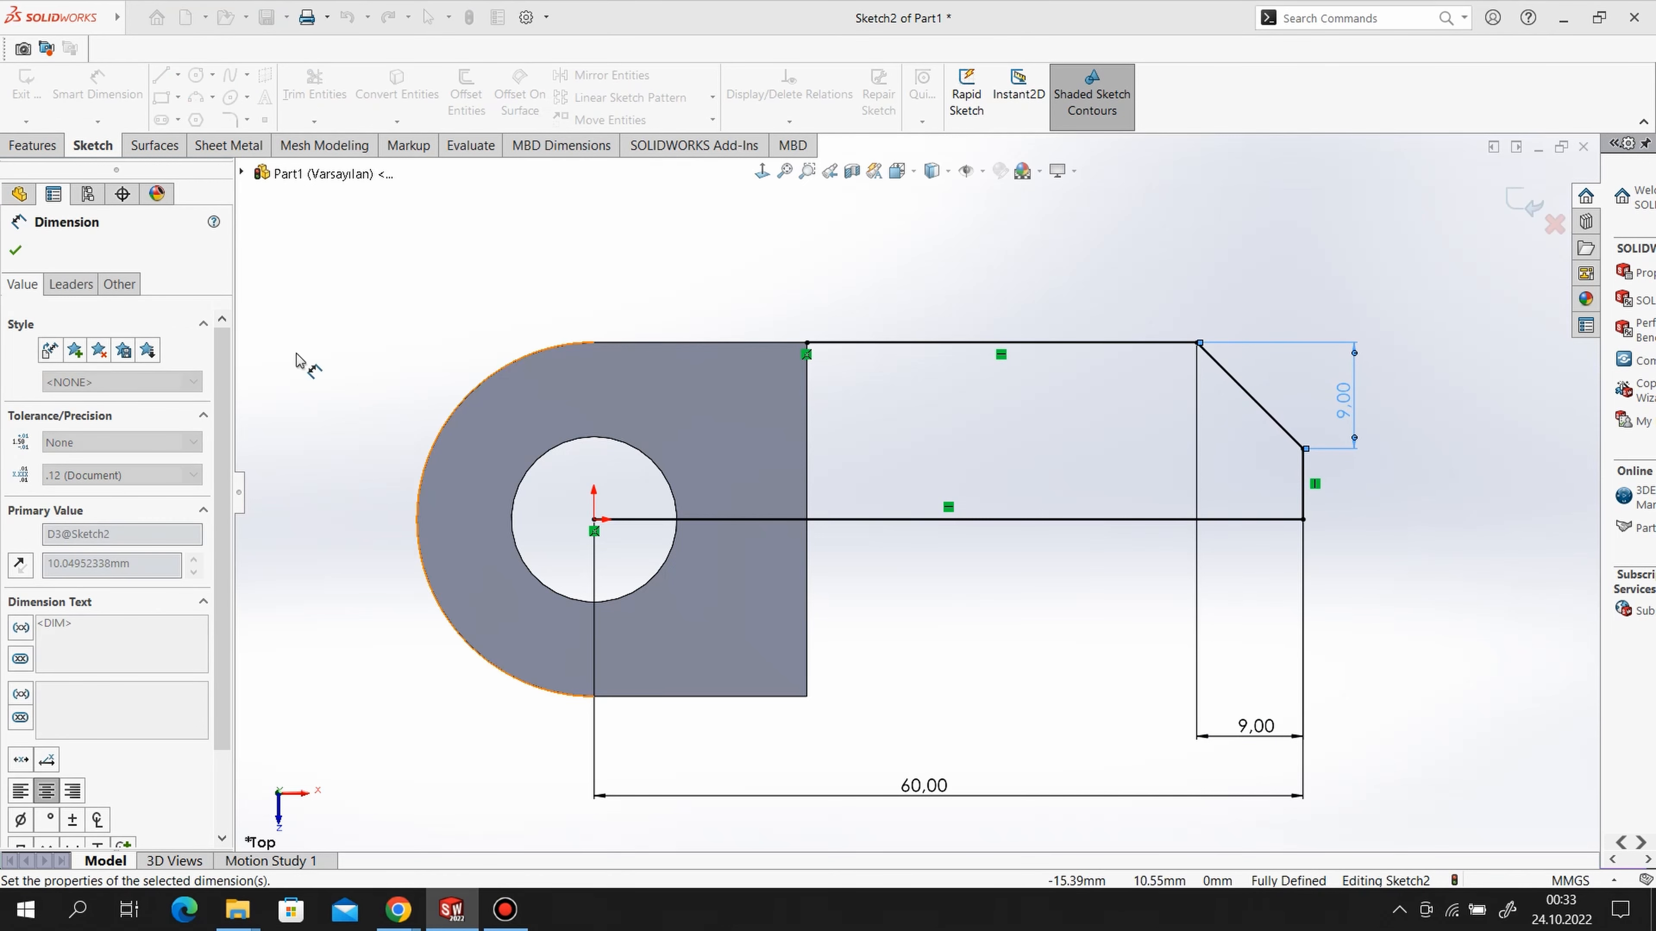
{"action": "left_click", "coordinate": [15, 249]}
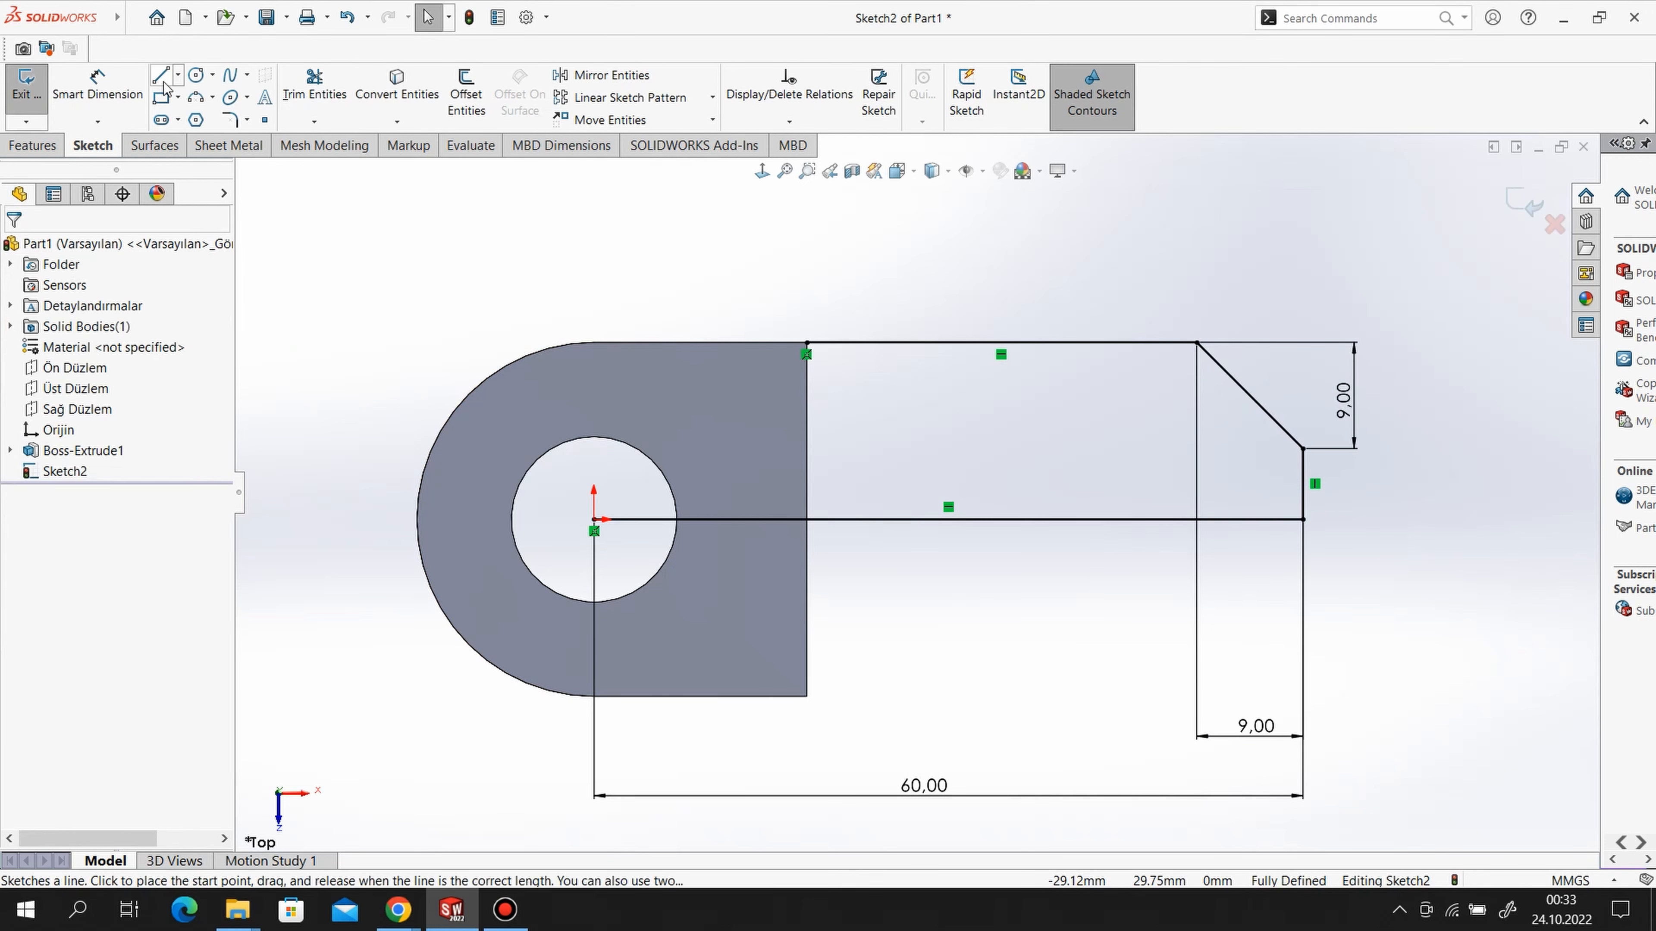
- Draw a vertical line along the block's flat edge from the upper corner to the lower corner
{"action": "key", "text": "l"}
{"action": "left_click", "coordinate": [808, 343]}
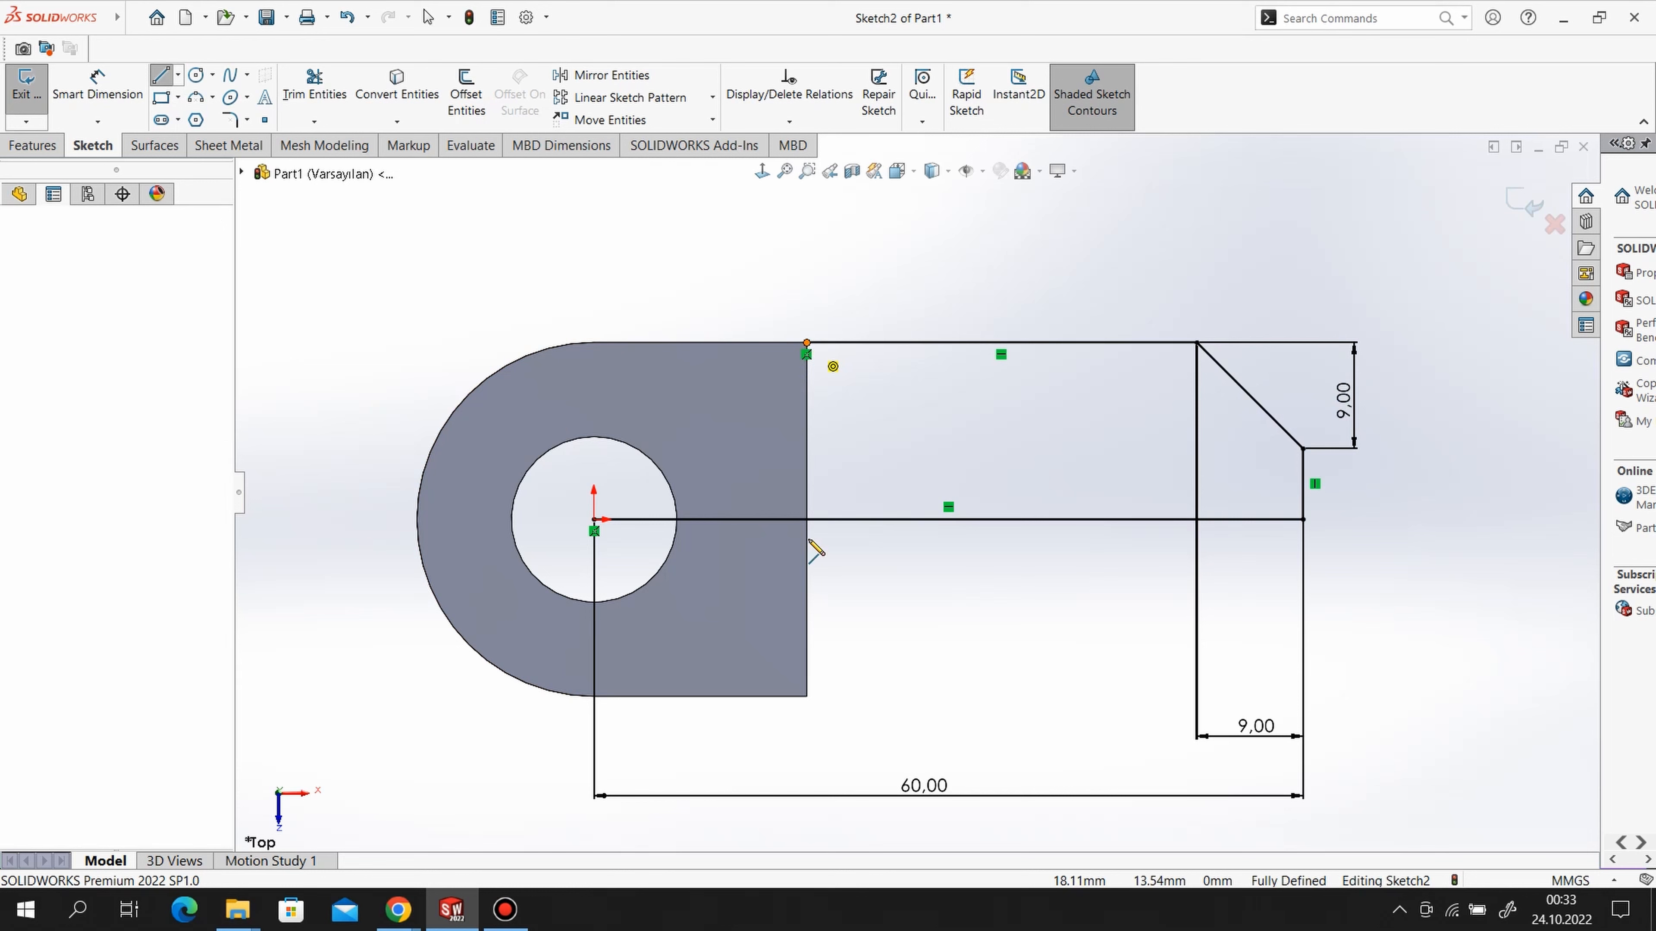
{"action": "left_click", "coordinate": [807, 696]}
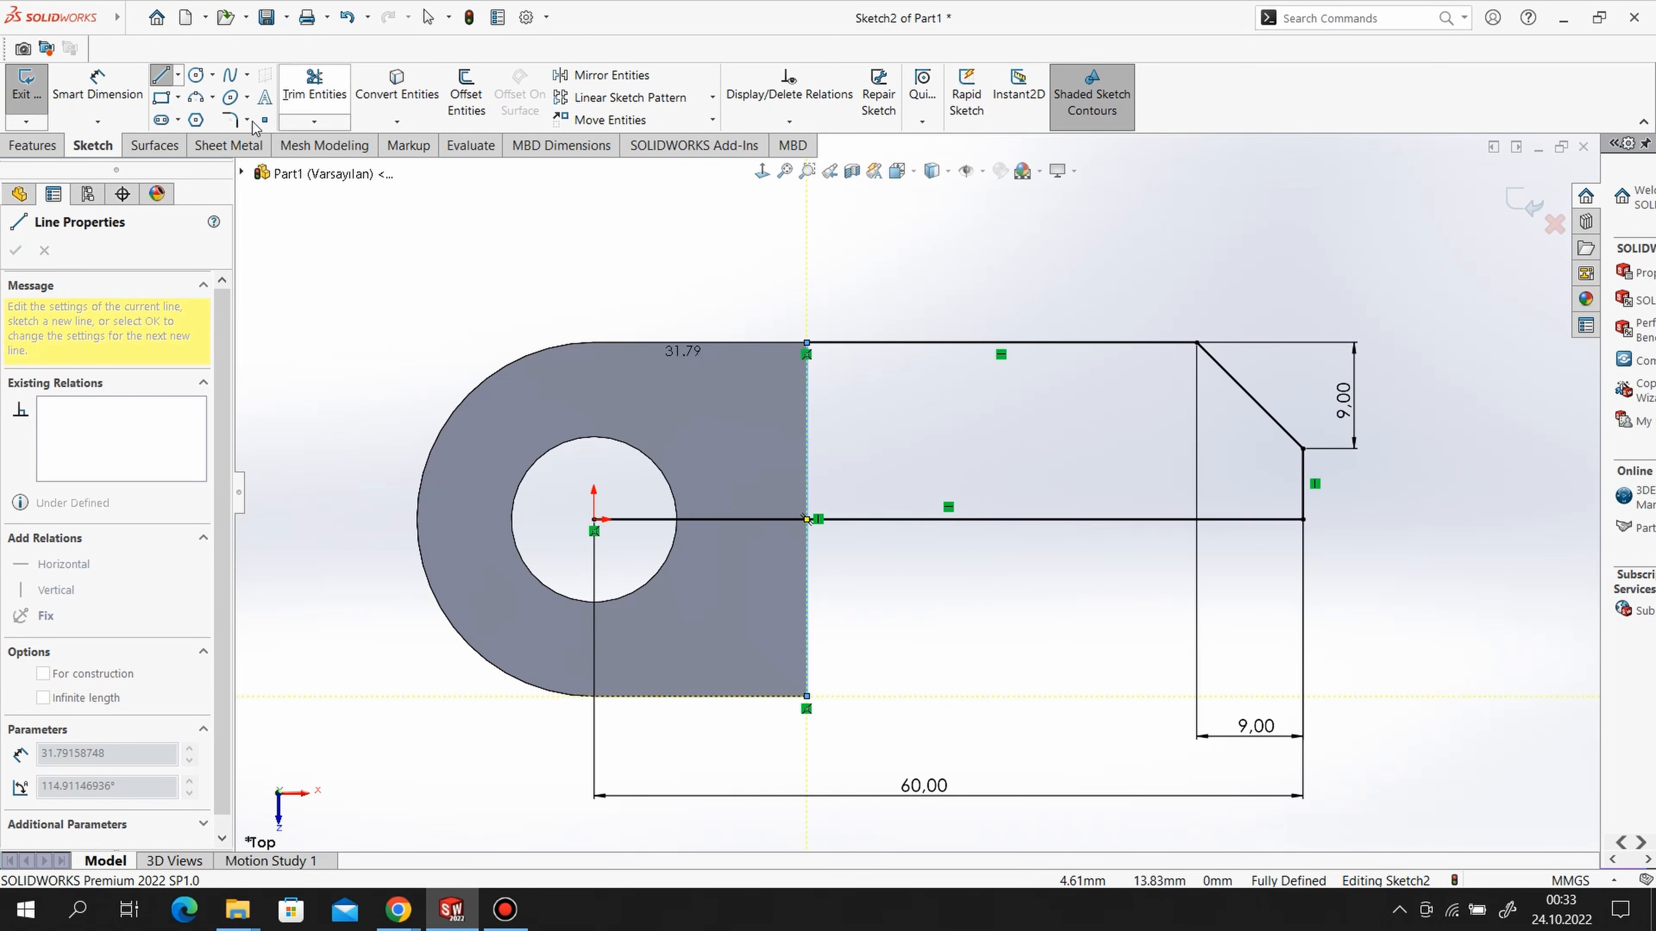
{"action": "left_click", "coordinate": [25, 149]}
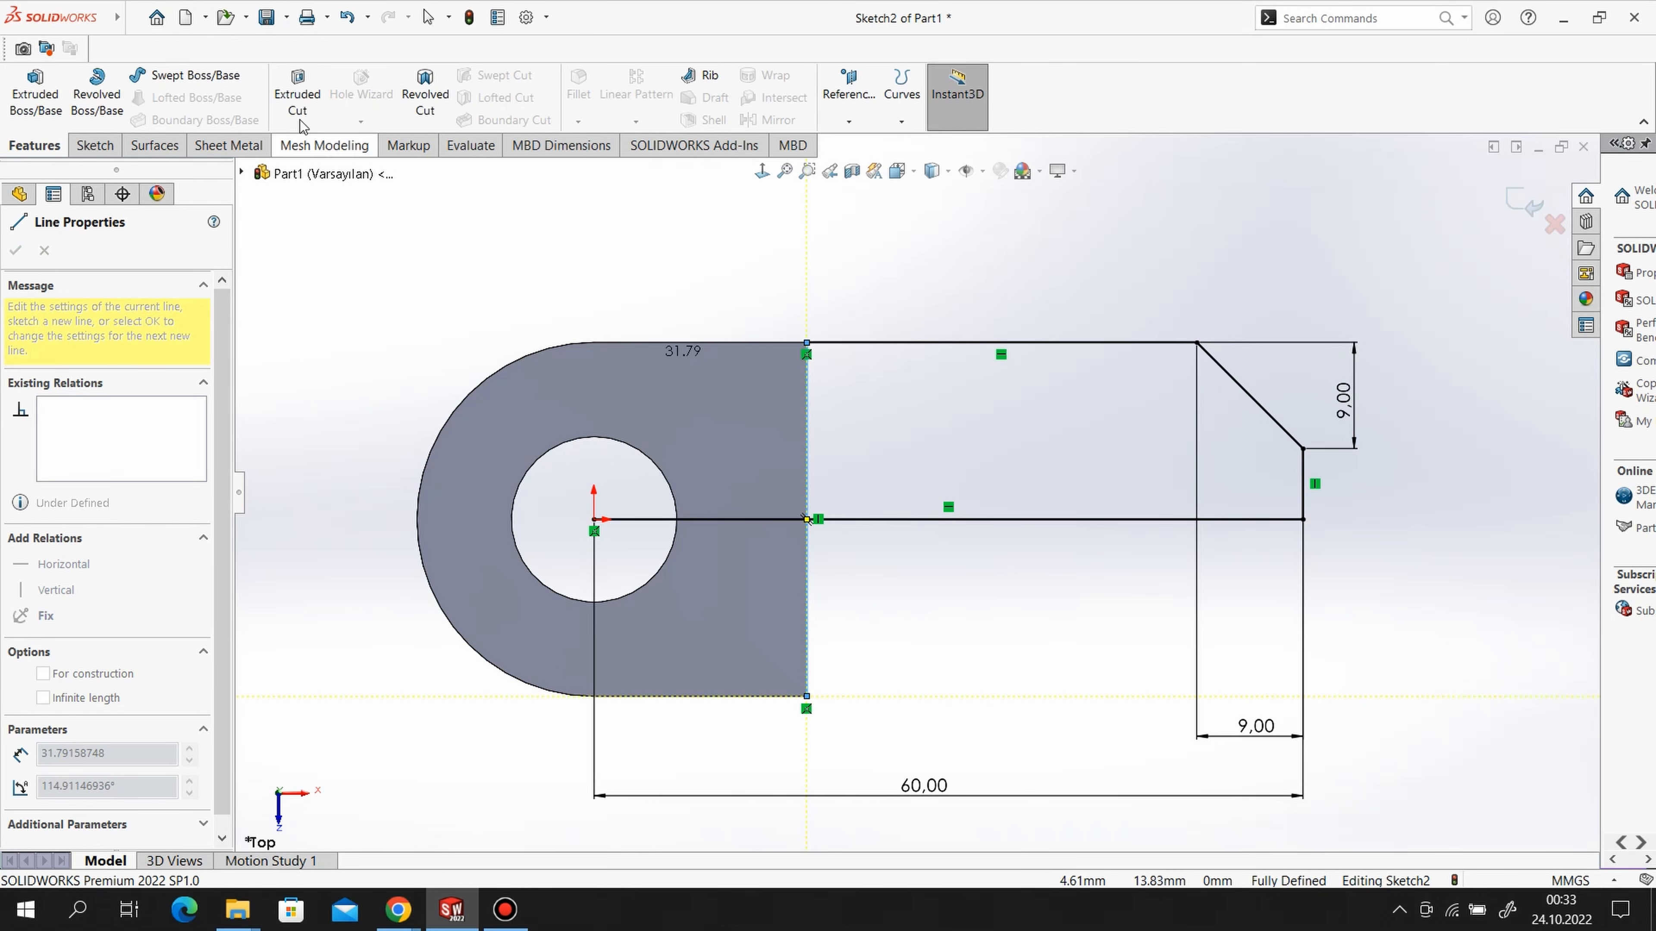
{"action": "left_click", "coordinate": [297, 94]}
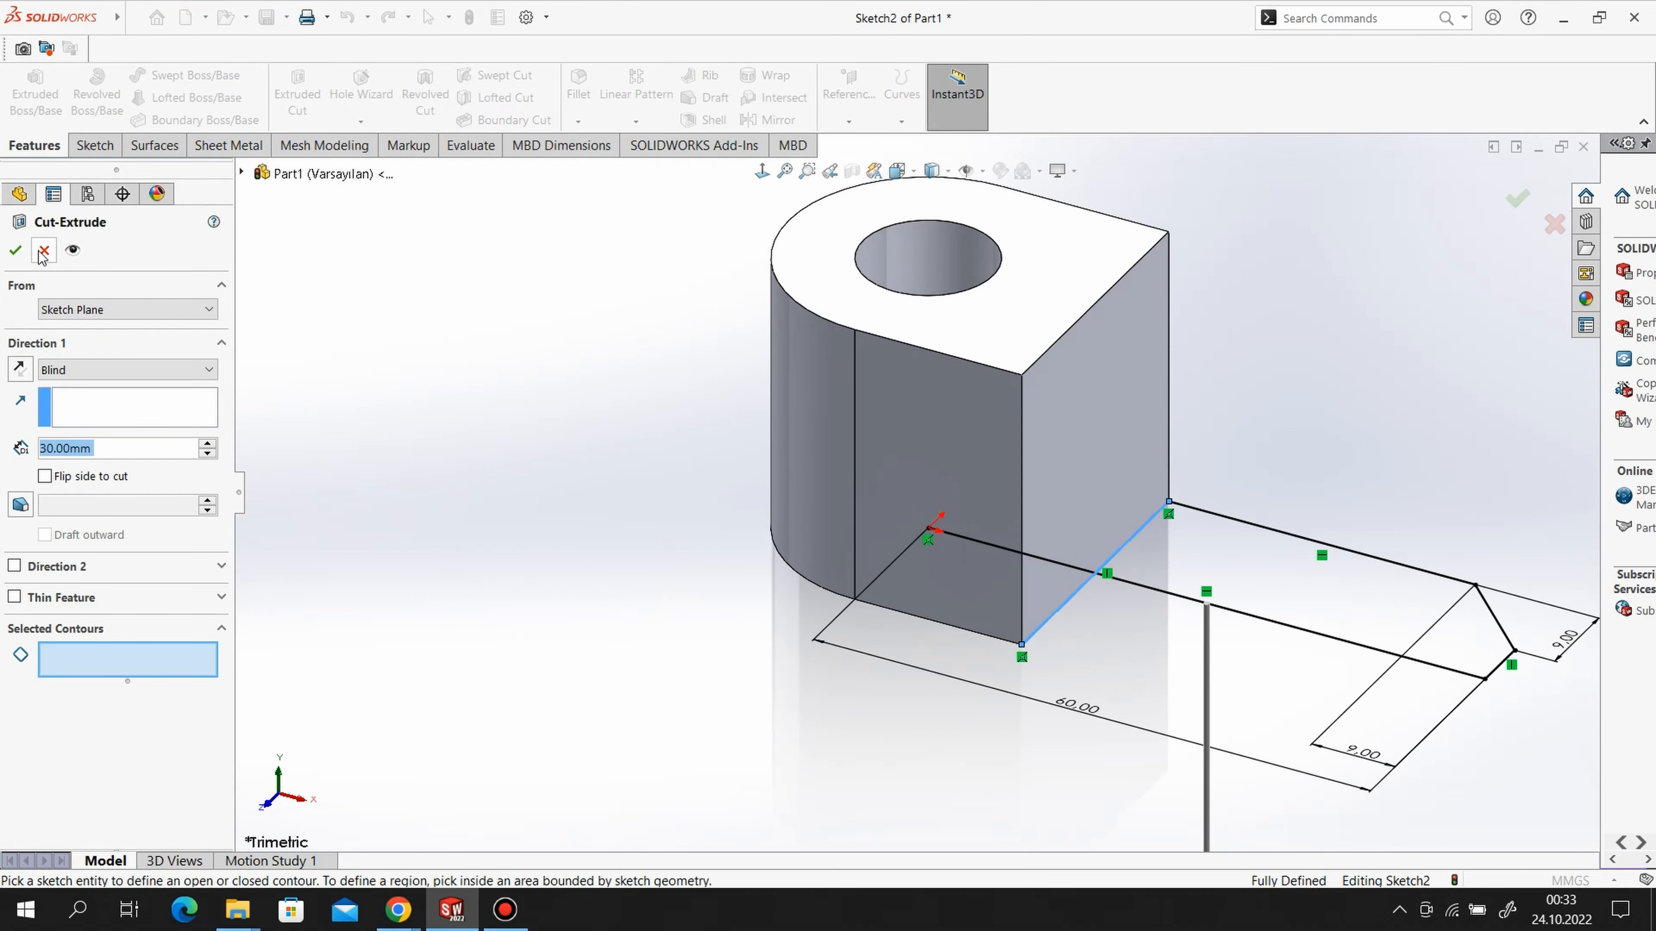
{"action": "left_click", "coordinate": [45, 251]}
- Reopen Sketch2 for editing
{"action": "left_click", "coordinate": [64, 471]}
{"action": "right_click", "coordinate": [65, 471]}
{"action": "left_click", "coordinate": [535, 407]}
{"action": "middle_click_drag", "start_coordinate": [619, 429], "coordinate": [623, 558]}
- Mirror the extension's outer horizontal line, slanted line and short end line about the 60 mm horizontal line
{"action": "left_click", "coordinate": [114, 151]}
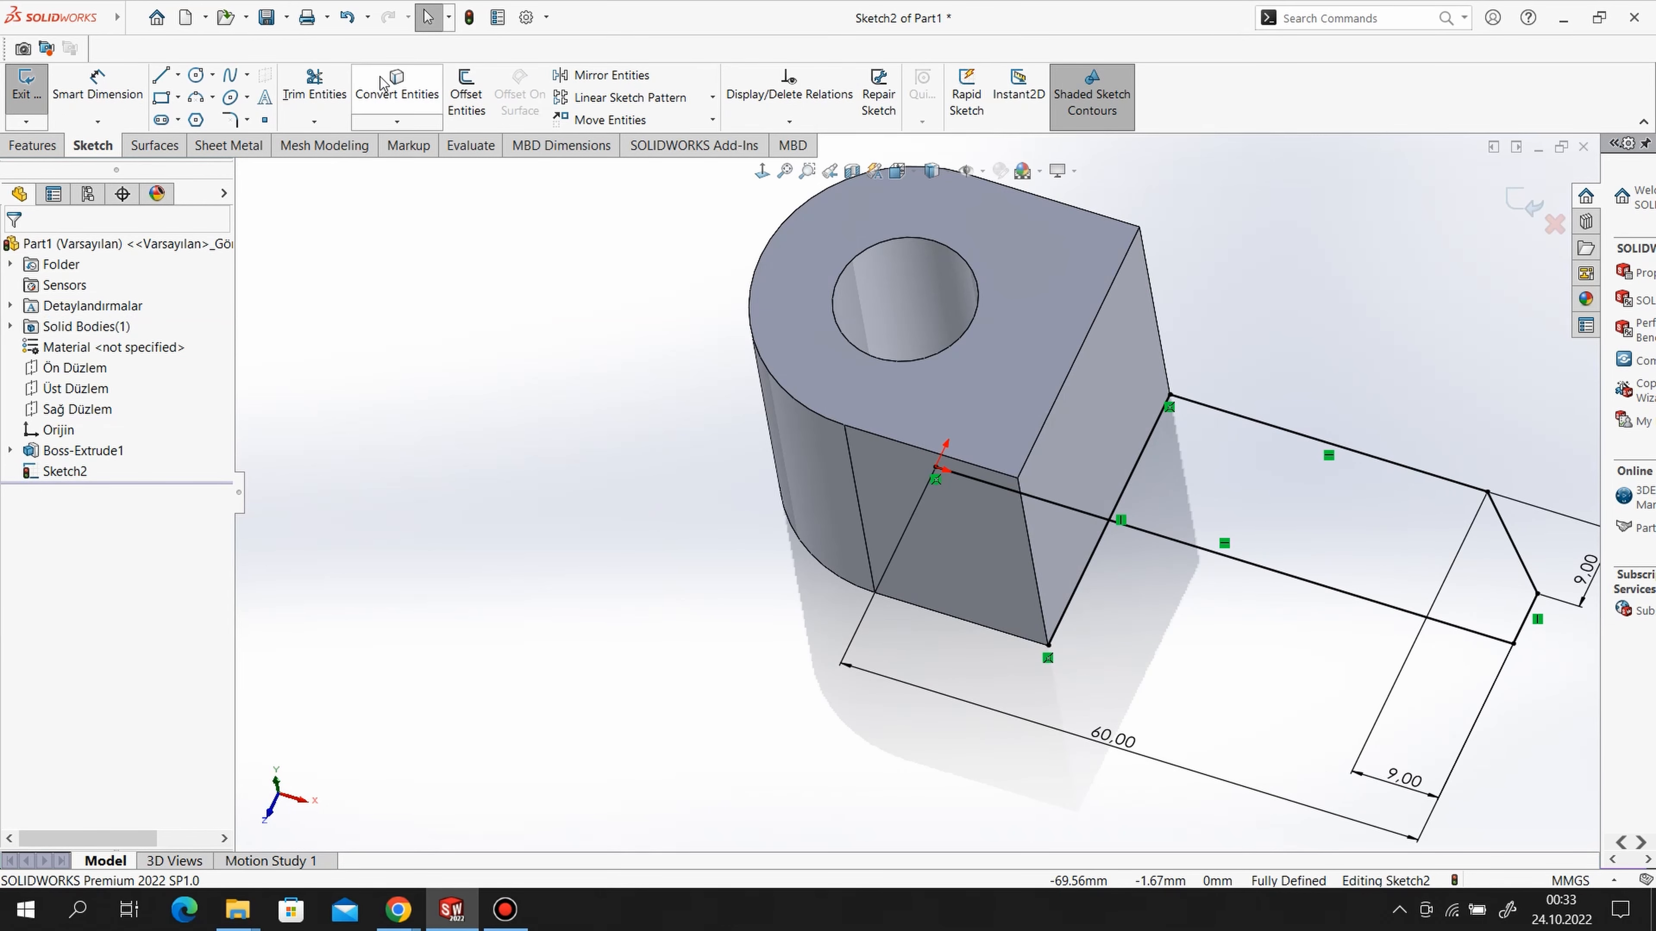
{"action": "left_click", "coordinate": [613, 76]}
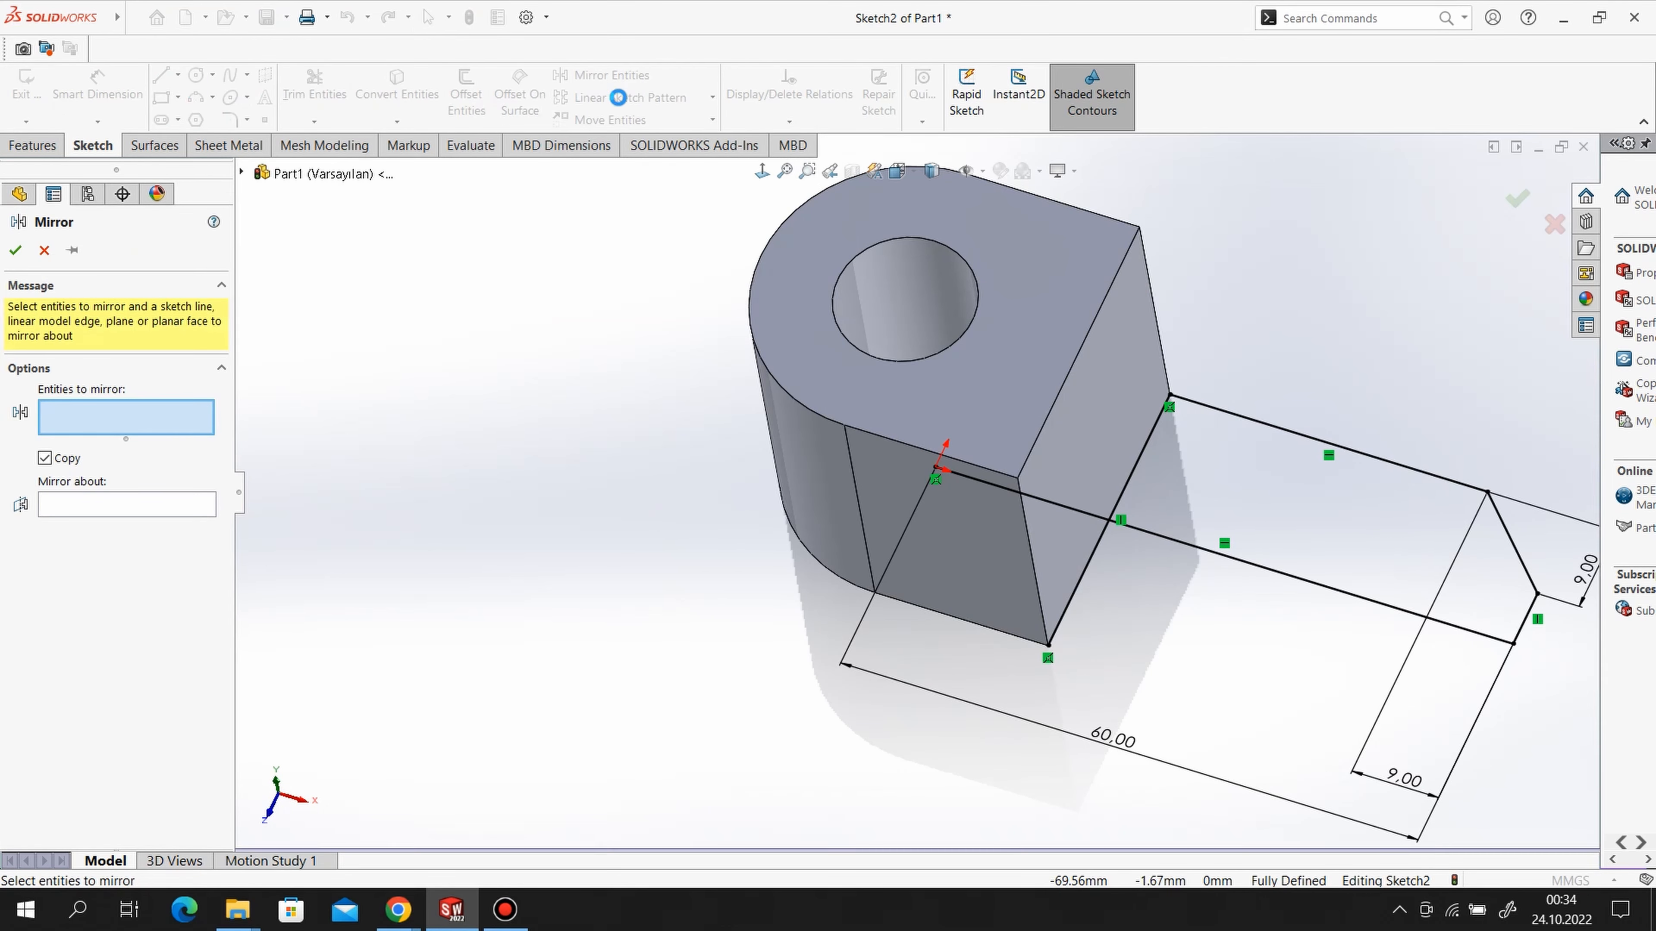
{"action": "left_click", "coordinate": [1287, 433]}
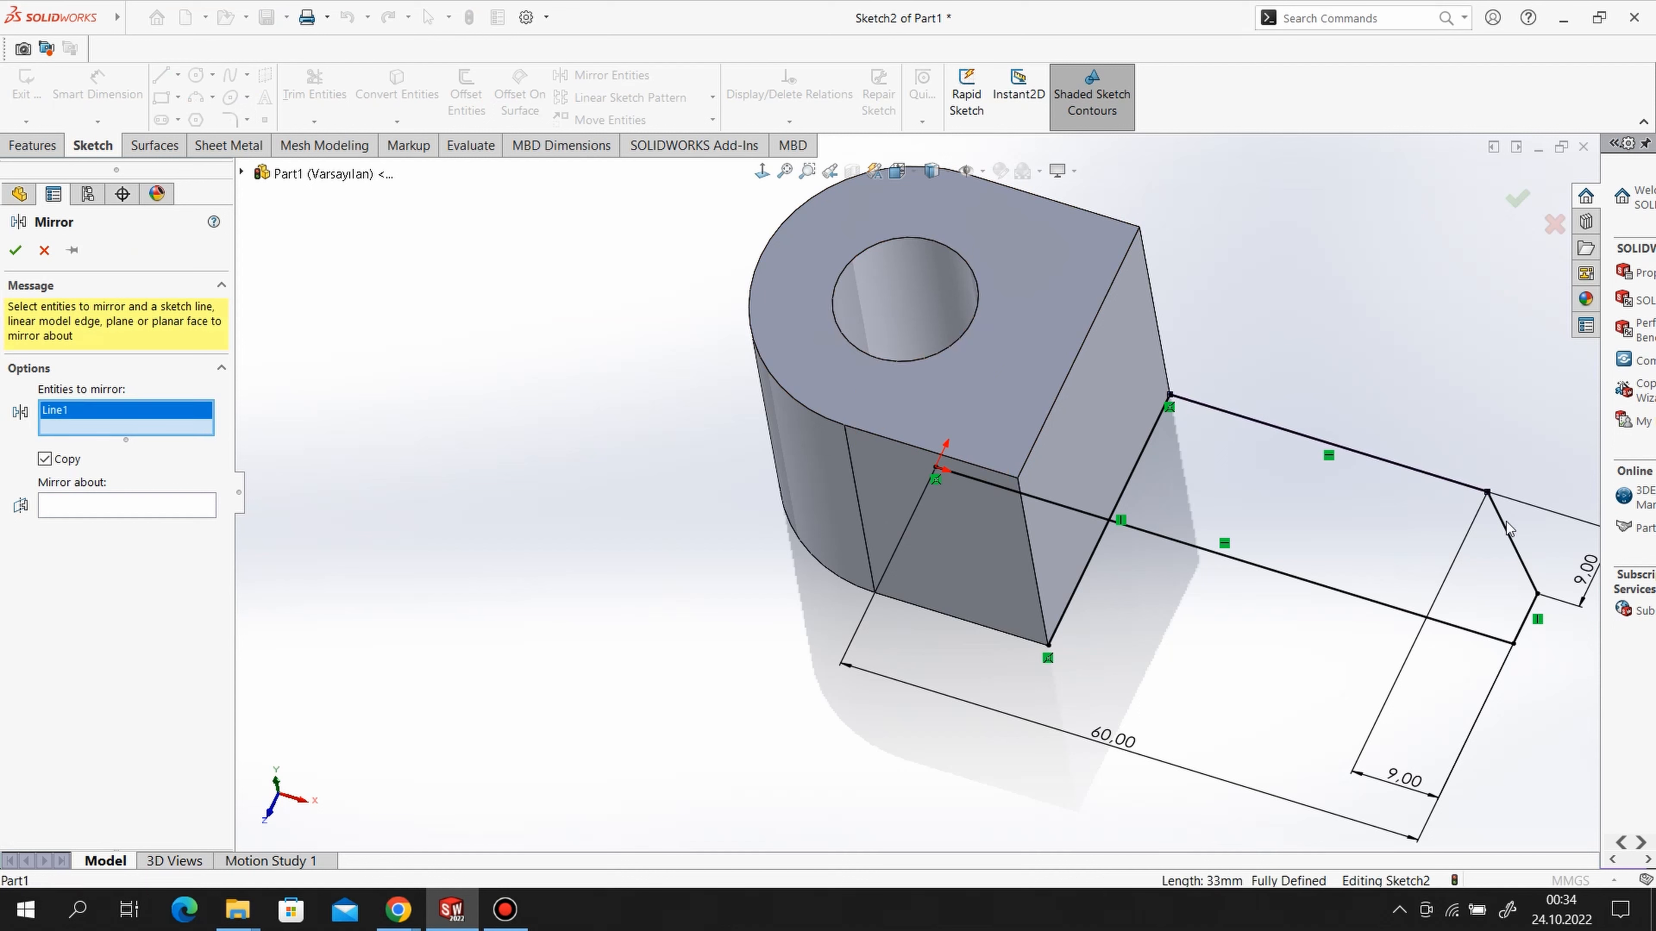
{"action": "left_click", "coordinate": [1512, 544]}
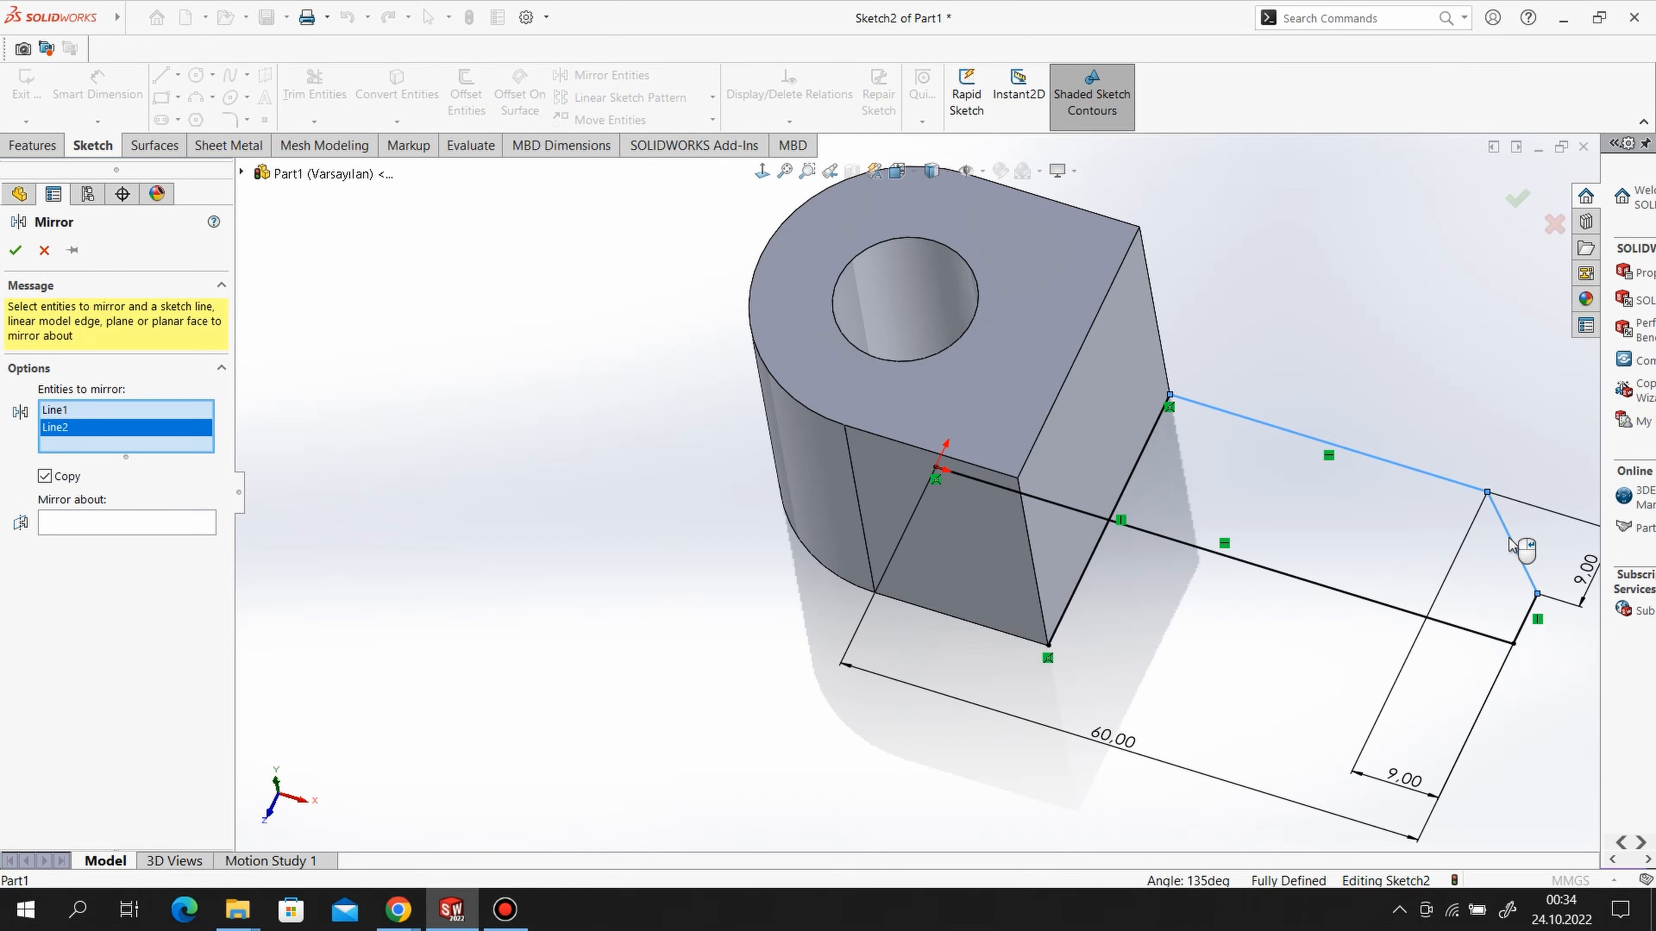
{"action": "left_click", "coordinate": [1522, 643]}
{"action": "left_click", "coordinate": [206, 544]}
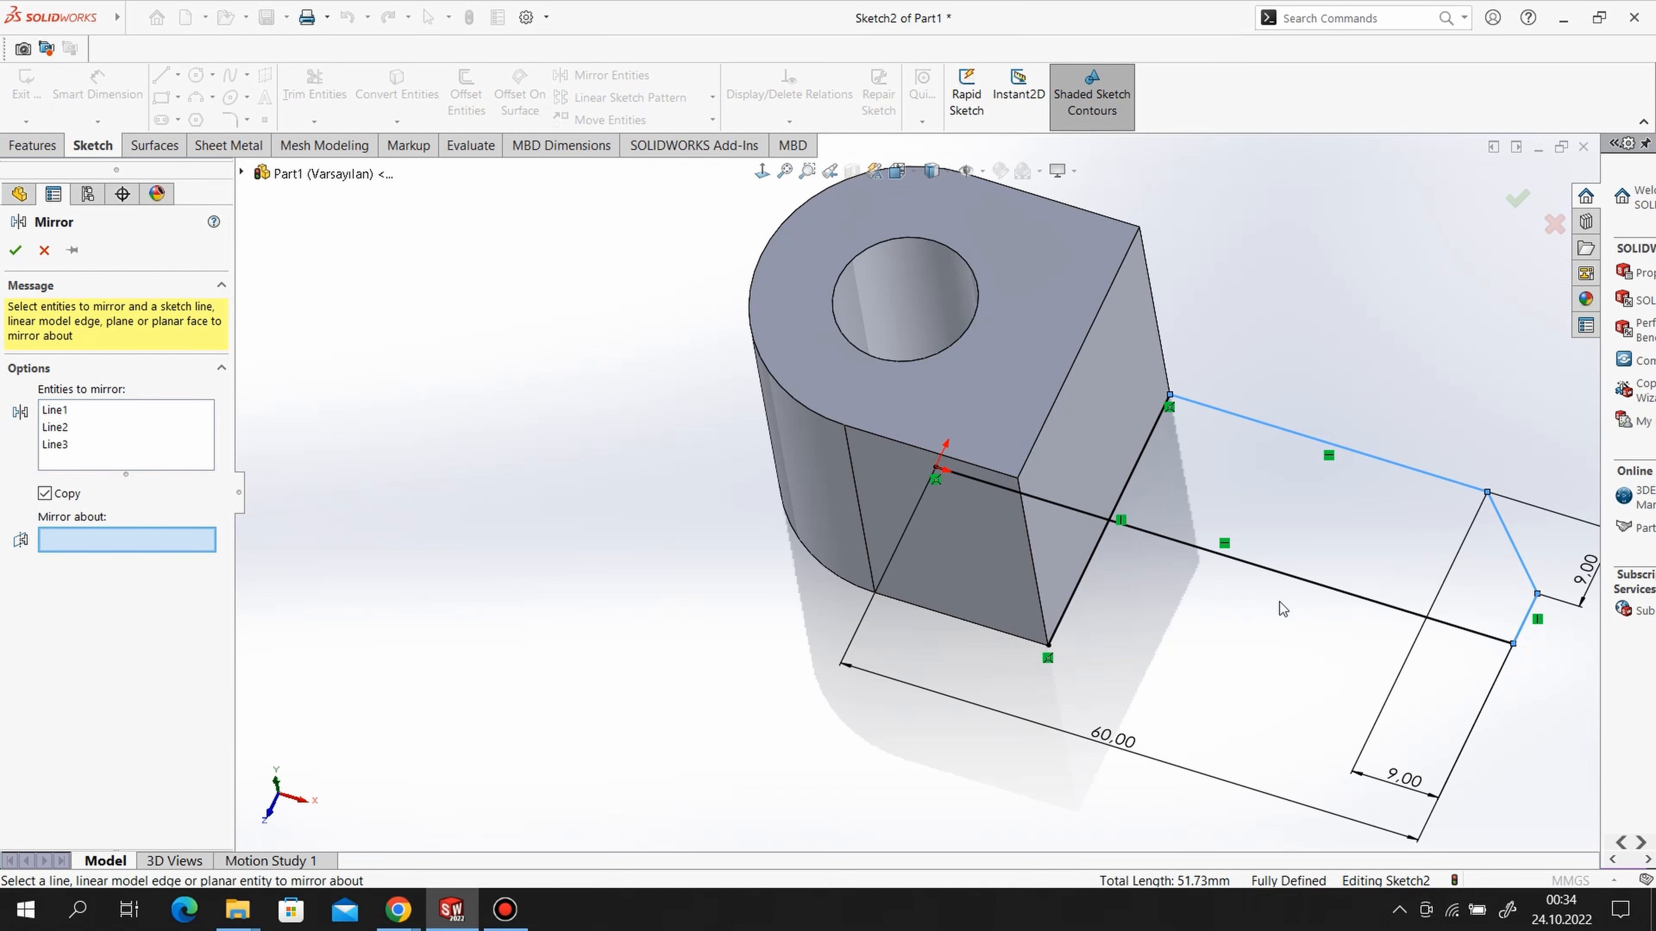
{"action": "left_click", "coordinate": [1261, 573]}
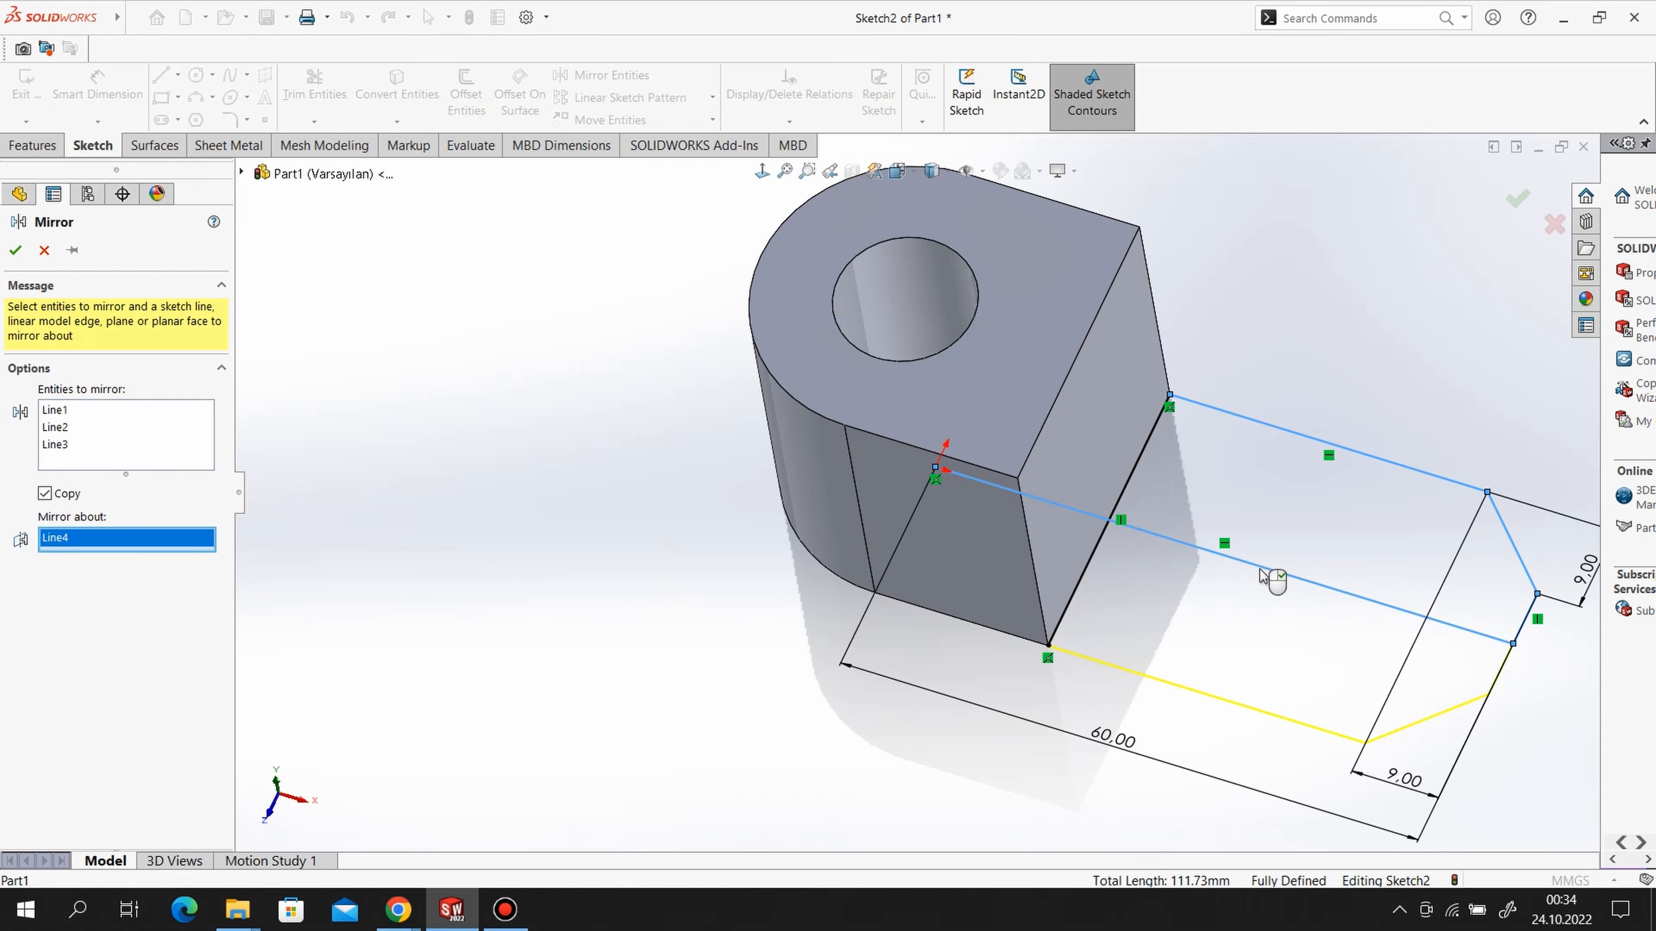
{"action": "left_click", "coordinate": [15, 249]}
- Convert the 60 mm horizontal mirror line to construction geometry
{"action": "right_click", "coordinate": [1182, 544]}
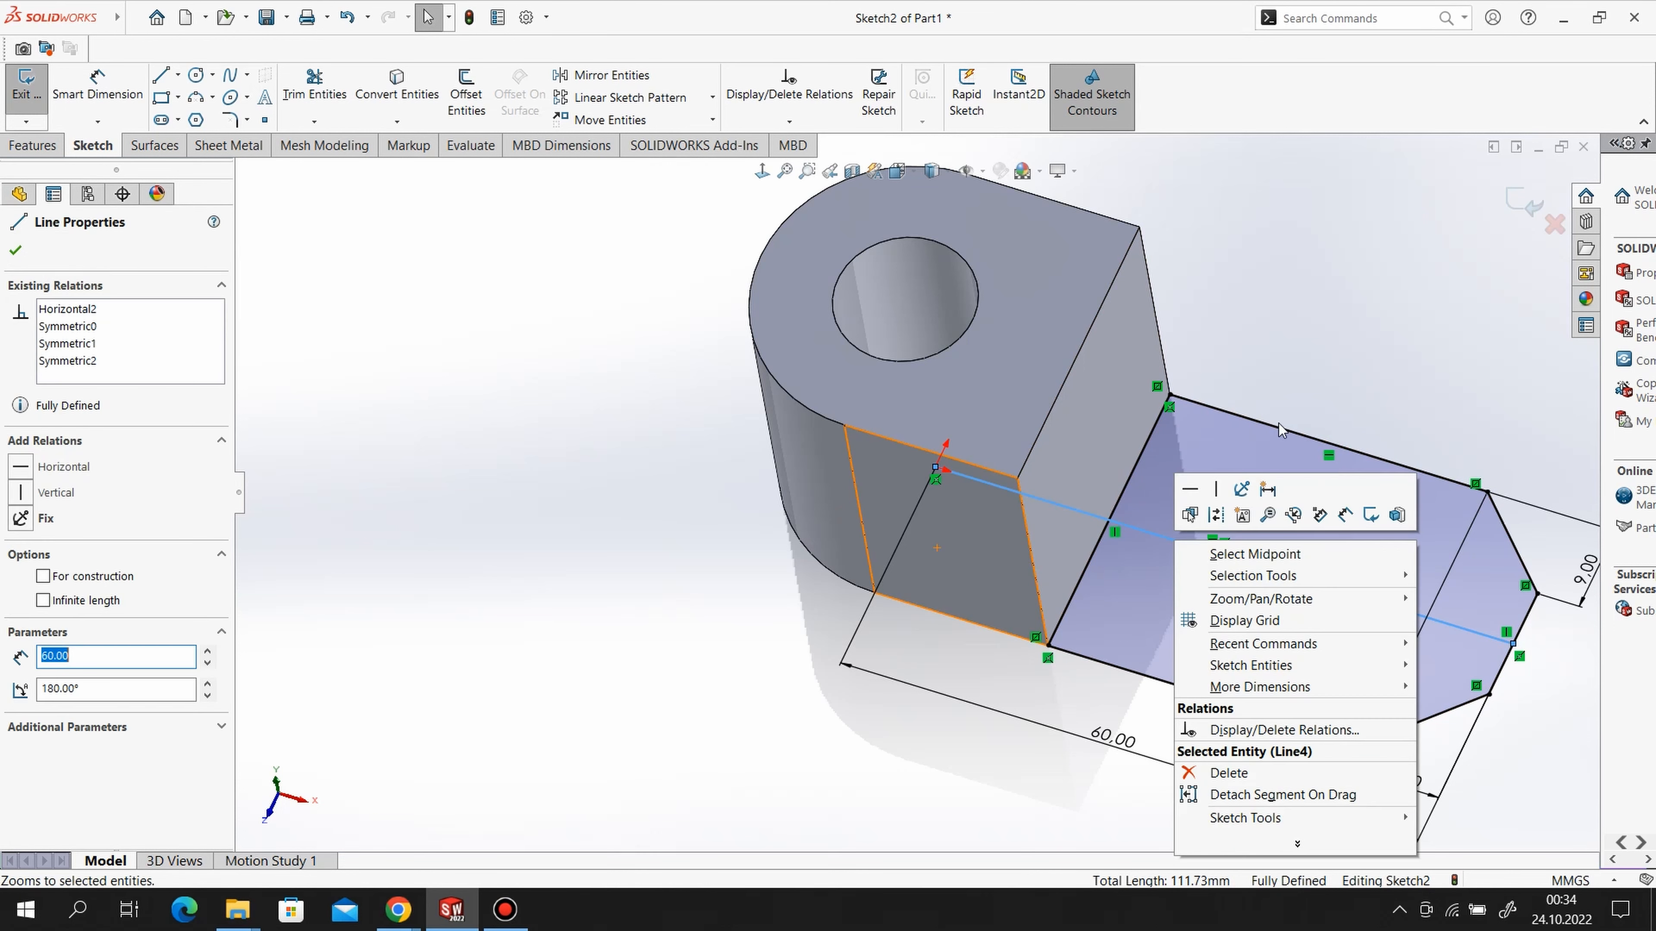
{"action": "left_click", "coordinate": [1216, 517]}
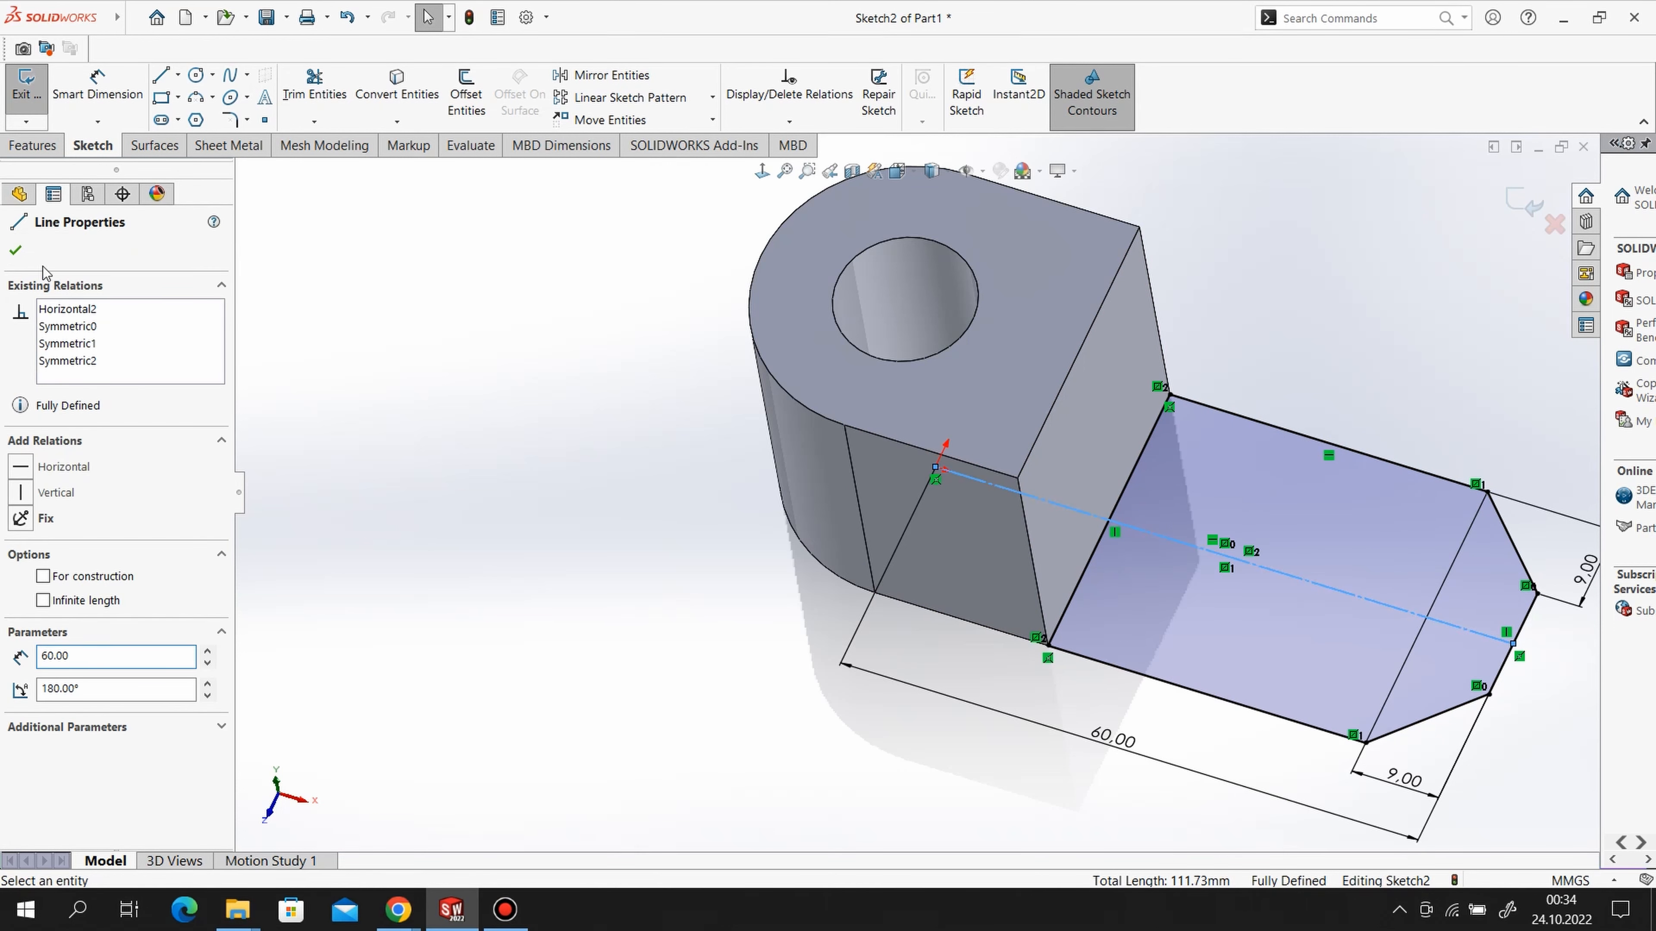
{"action": "key", "text": "Escape"}
- Extrude the closed chamfered profile as a 9 mm blind boss merged with the block
{"action": "left_click", "coordinate": [27, 146]}
{"action": "left_click", "coordinate": [35, 95]}
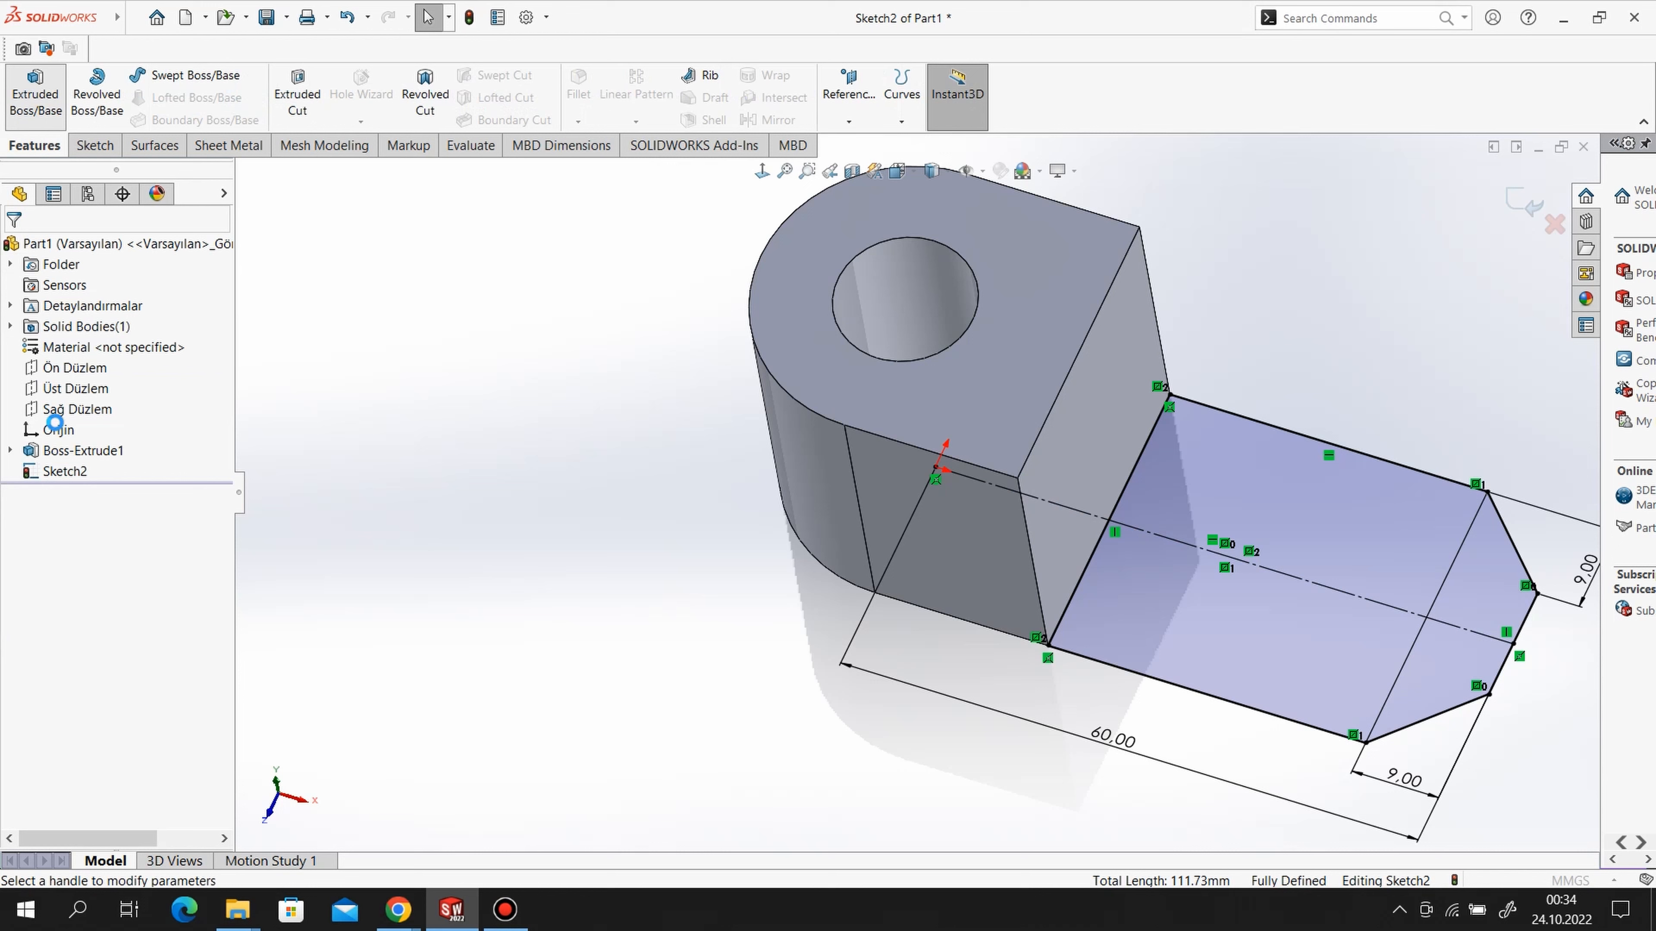
{"action": "type", "text": "9"}
{"action": "key", "text": "Return"}
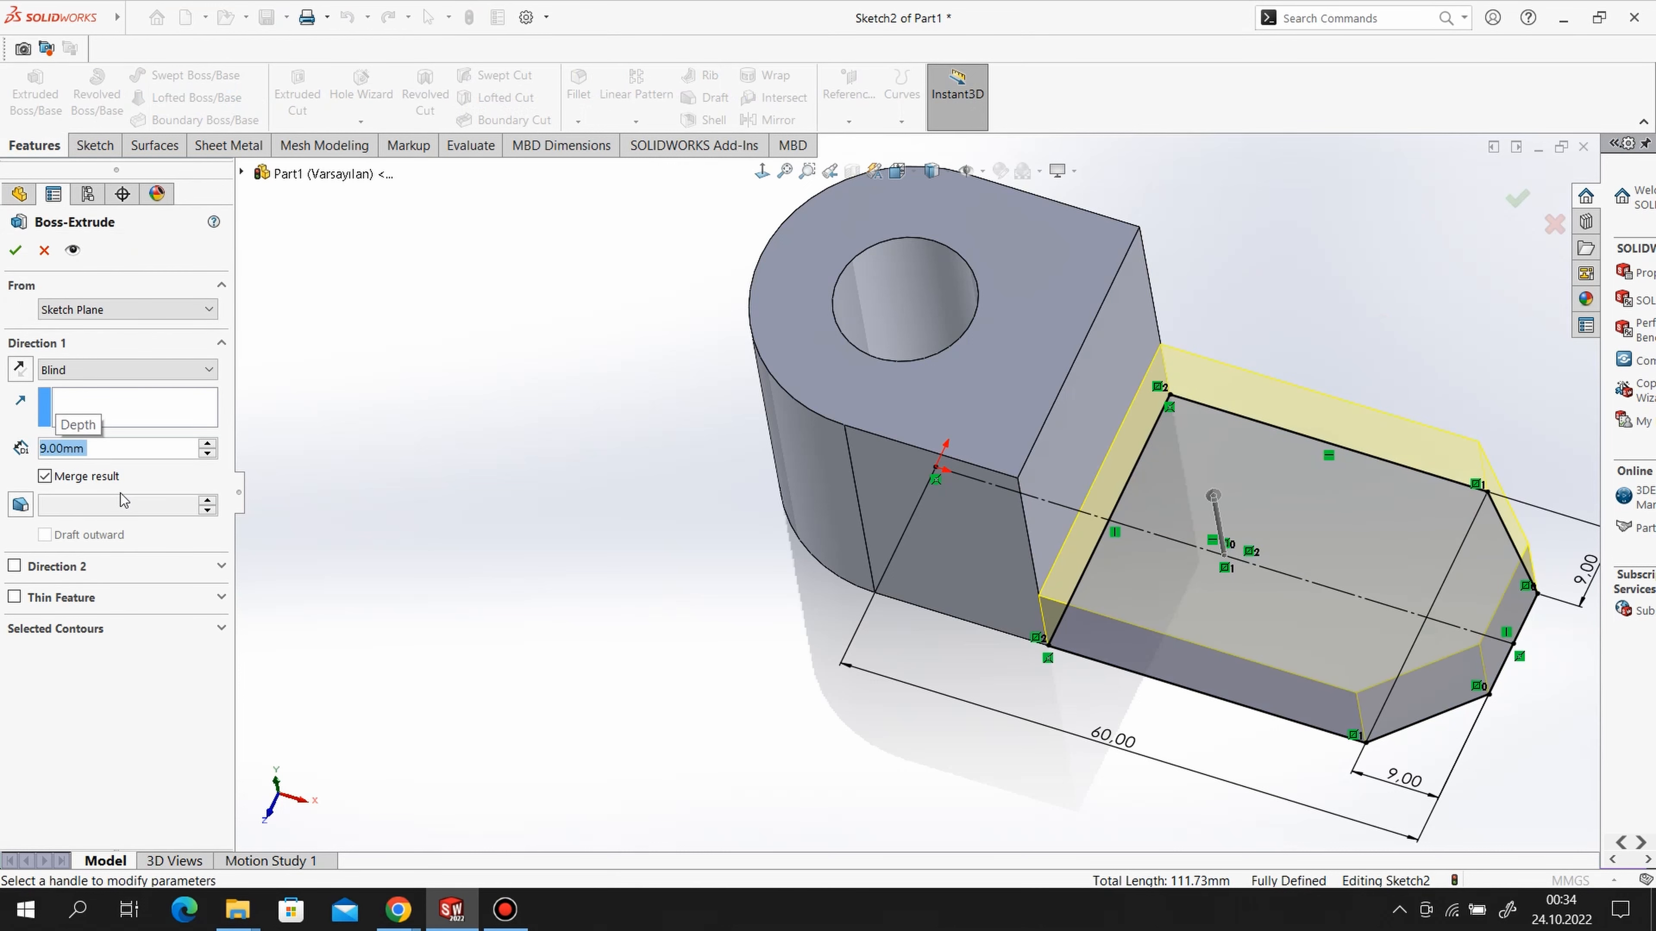
{"action": "left_click", "coordinate": [18, 248]}
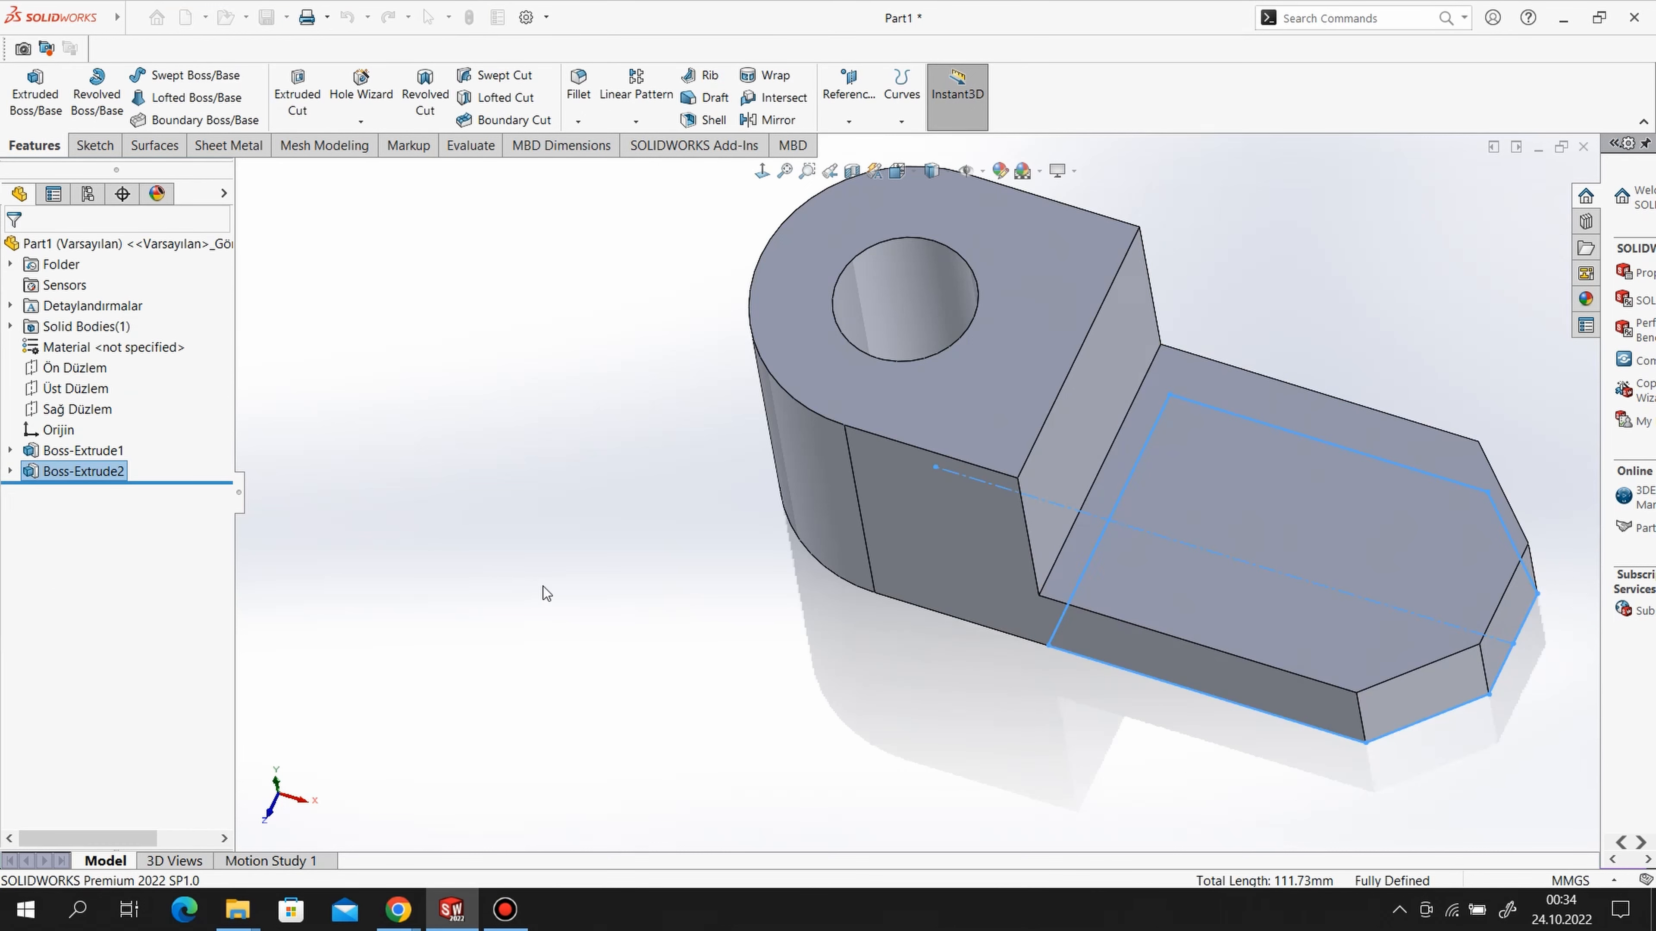
- Start a new sketch on the front plane (Ön Düzlem)
{"action": "left_click", "coordinate": [565, 621]}
{"action": "scroll", "coordinate": [673, 639], "scroll_direction": "up", "scroll_amount": 5}
{"action": "middle_click_drag", "start_coordinate": [1228, 549], "coordinate": [1272, 587]}
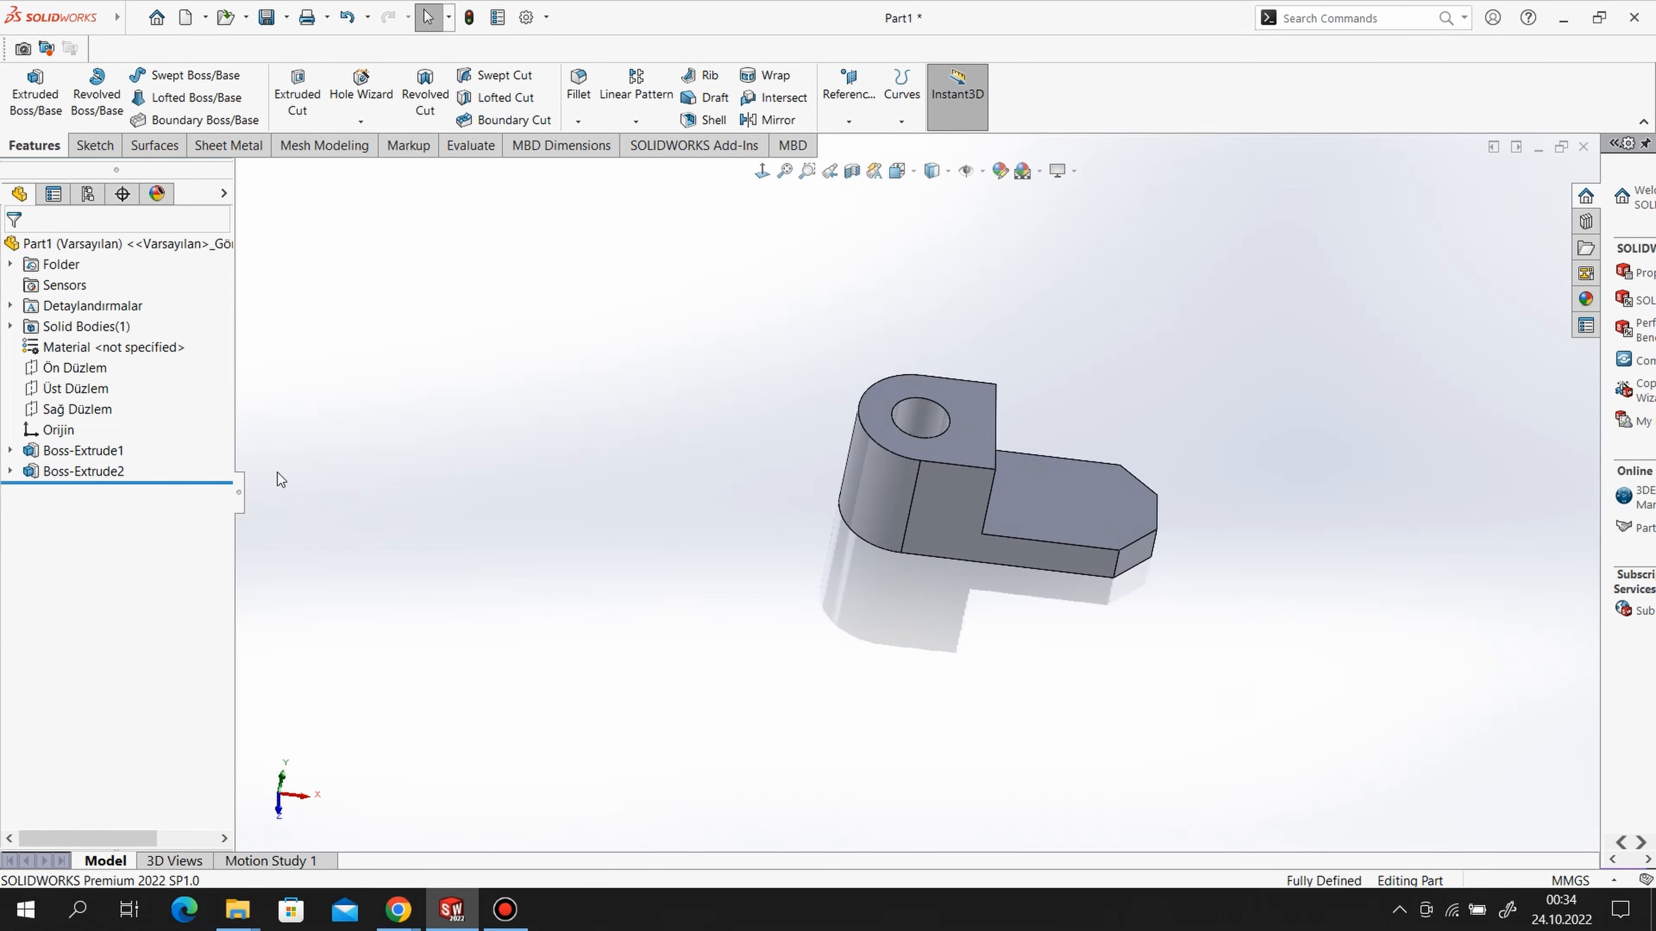
{"action": "right_click", "coordinate": [102, 386]}
{"action": "right_click", "coordinate": [60, 362]}
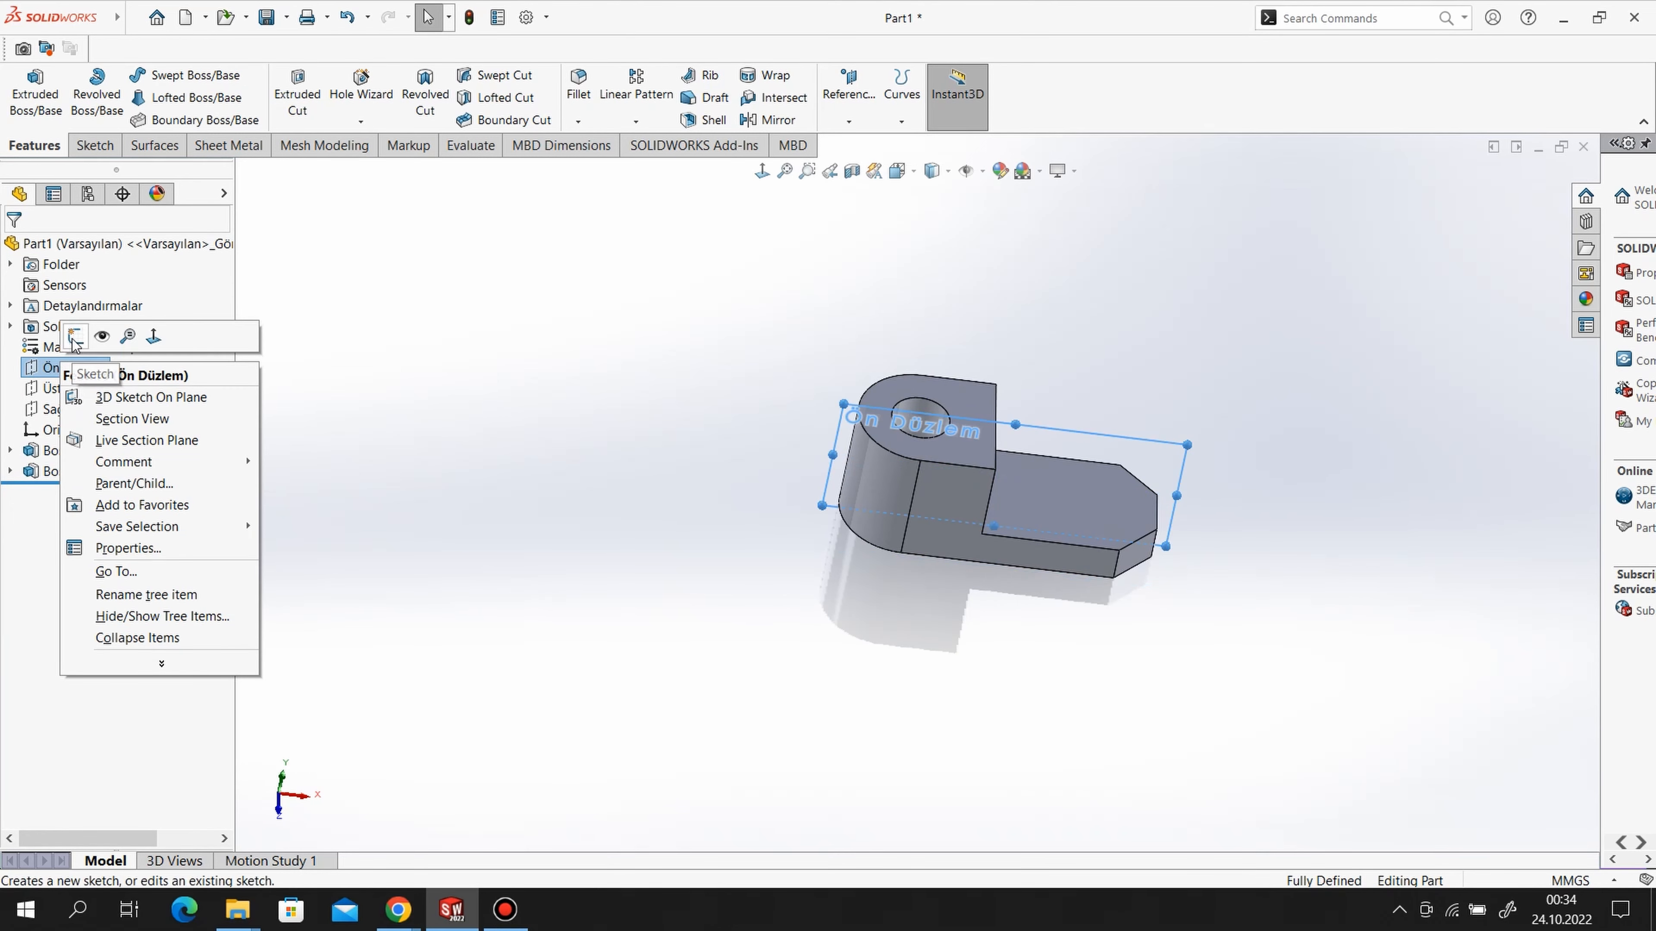
{"action": "left_click", "coordinate": [72, 339]}
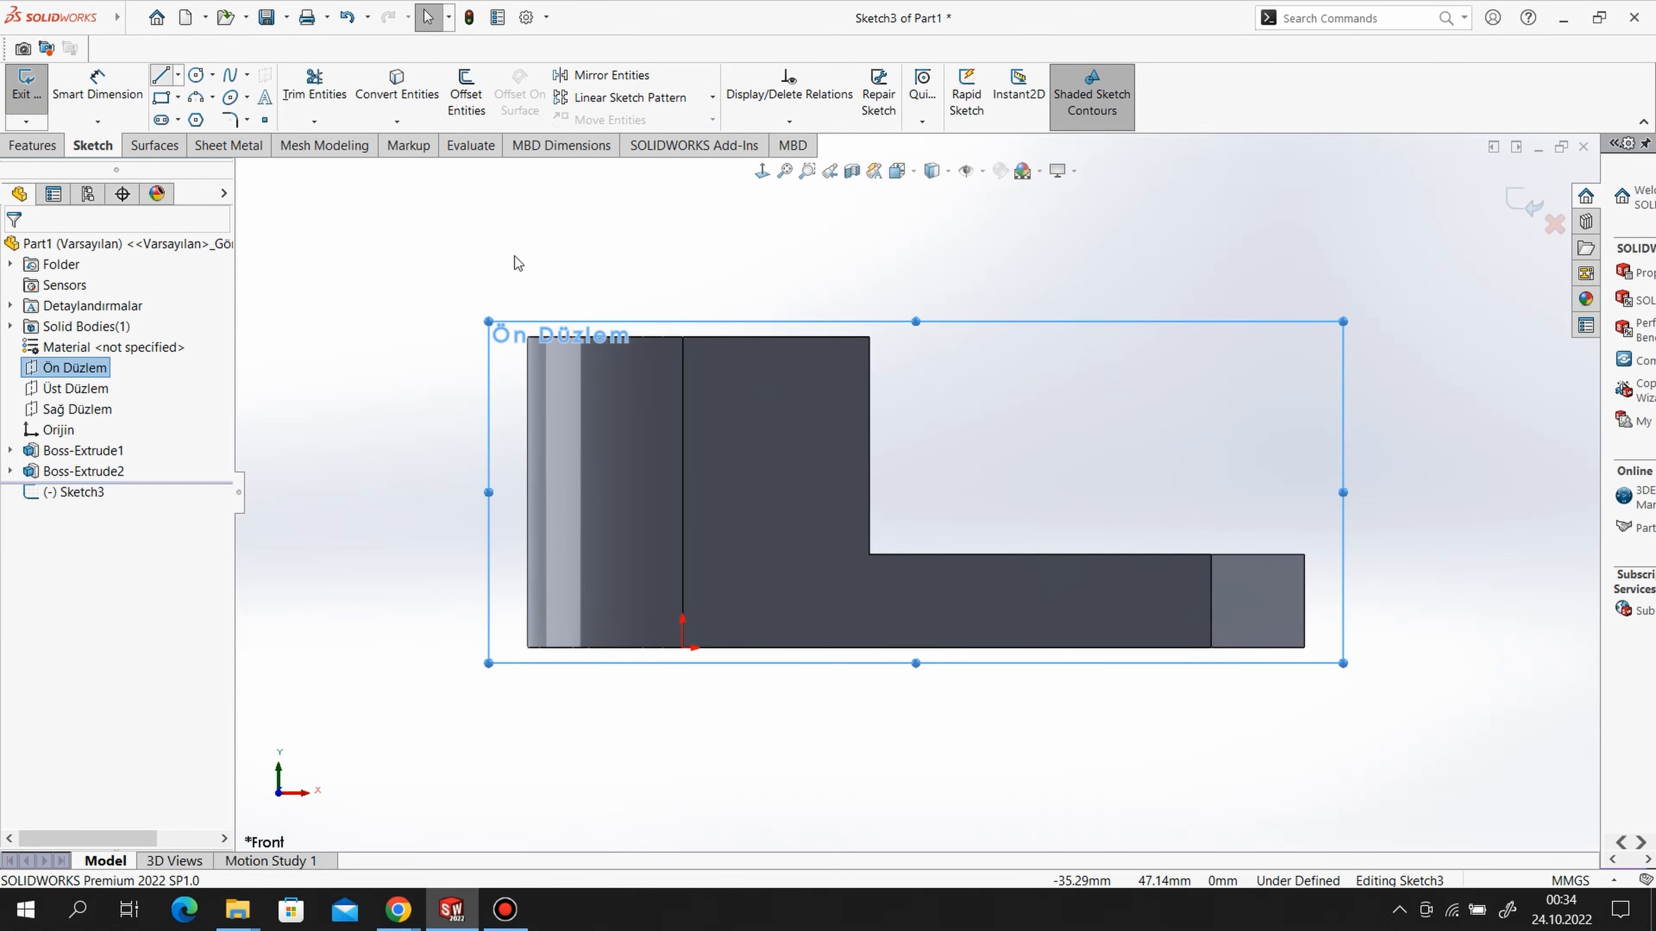
- Draw a closed triangle joining the block's upper corner, the extension's far upper corner and their inner corner, and exit the sketch
{"action": "left_click", "coordinate": [869, 338]}
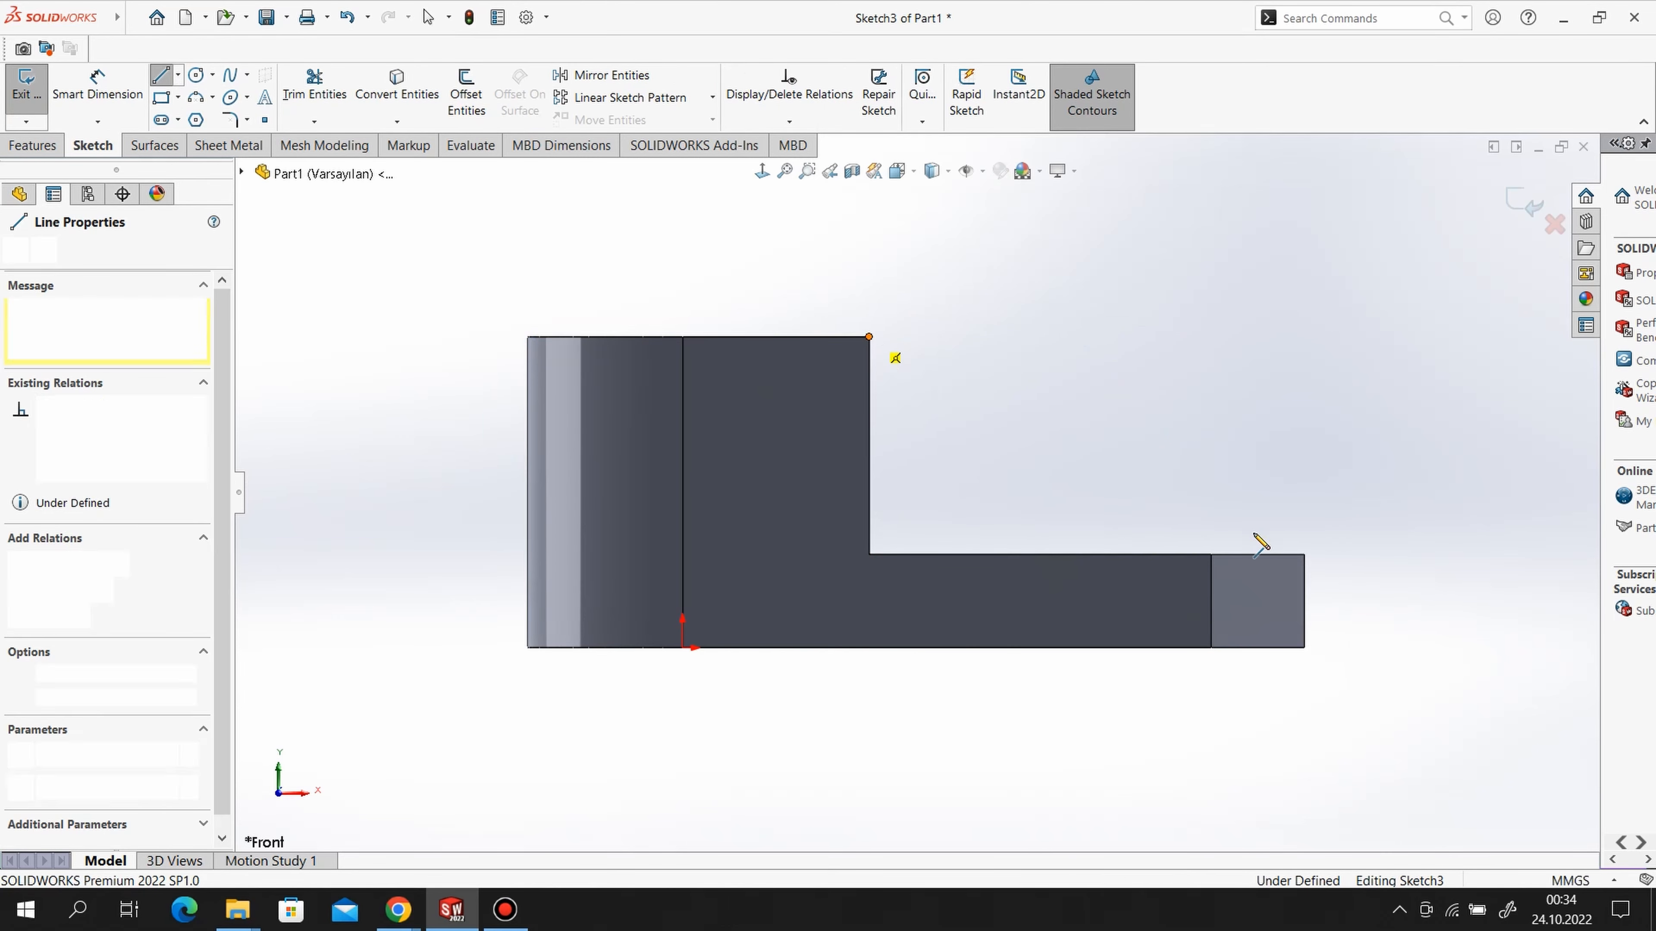
{"action": "left_click", "coordinate": [1304, 555]}
{"action": "left_click", "coordinate": [870, 555]}
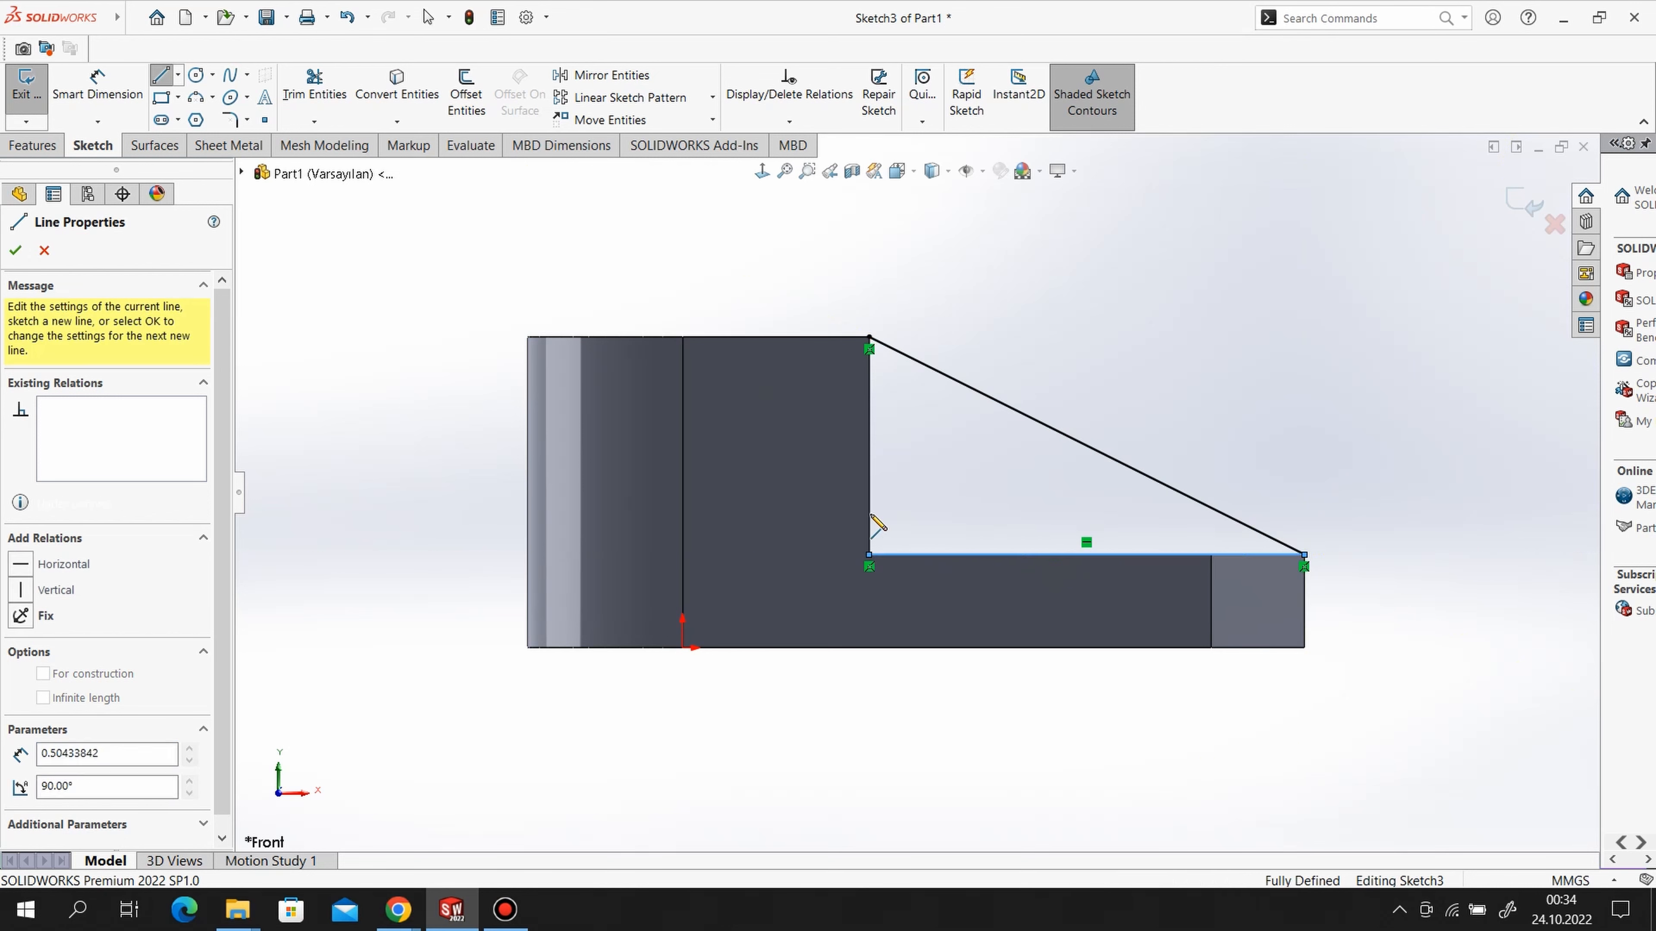
{"action": "left_click", "coordinate": [870, 337]}
{"action": "right_click", "coordinate": [754, 279]}
{"action": "left_click", "coordinate": [786, 286]}
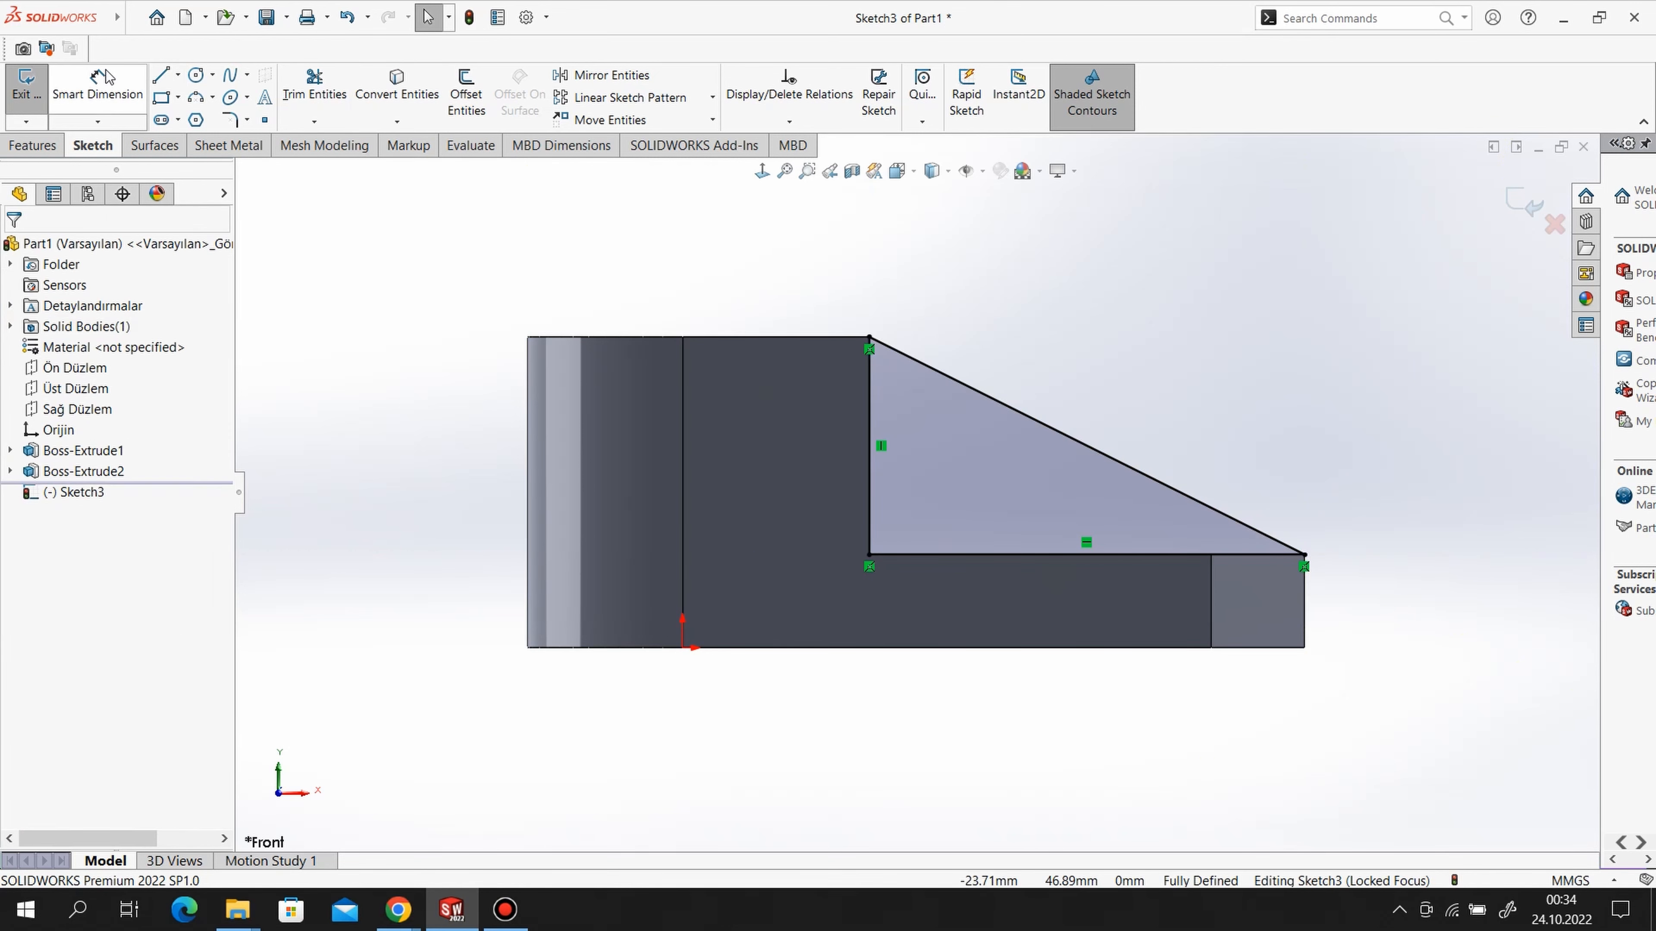
{"action": "left_click", "coordinate": [1536, 201]}
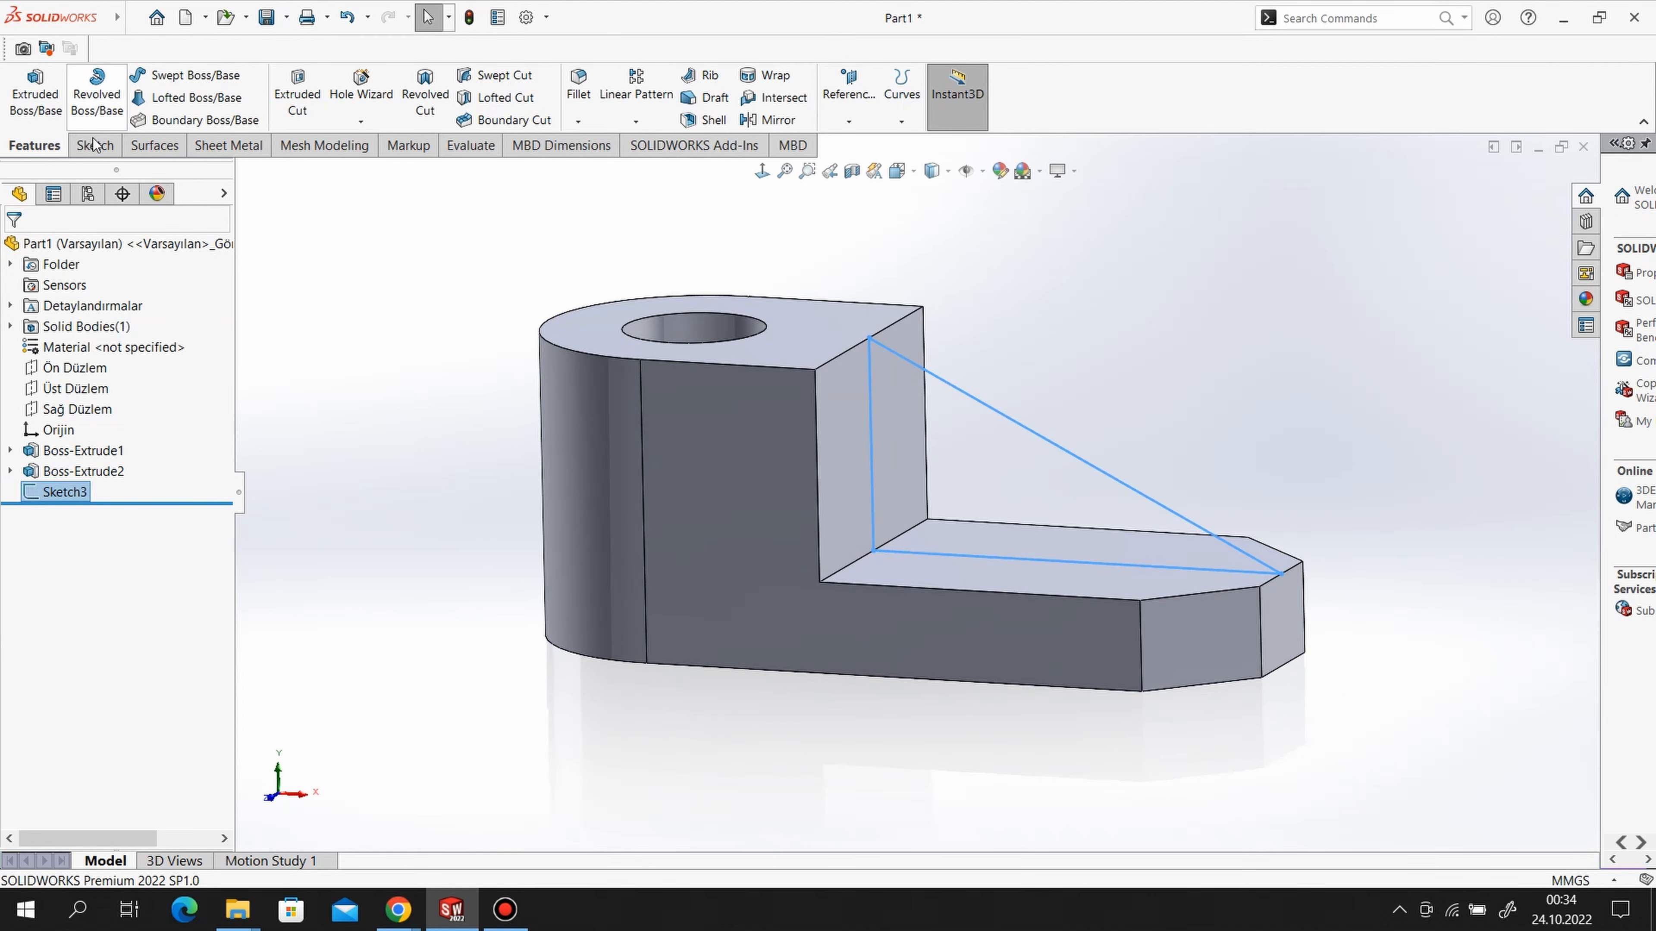
- Extrude the triangular rib profile as a boss with the Mid Plane end condition
{"action": "left_click", "coordinate": [36, 94]}
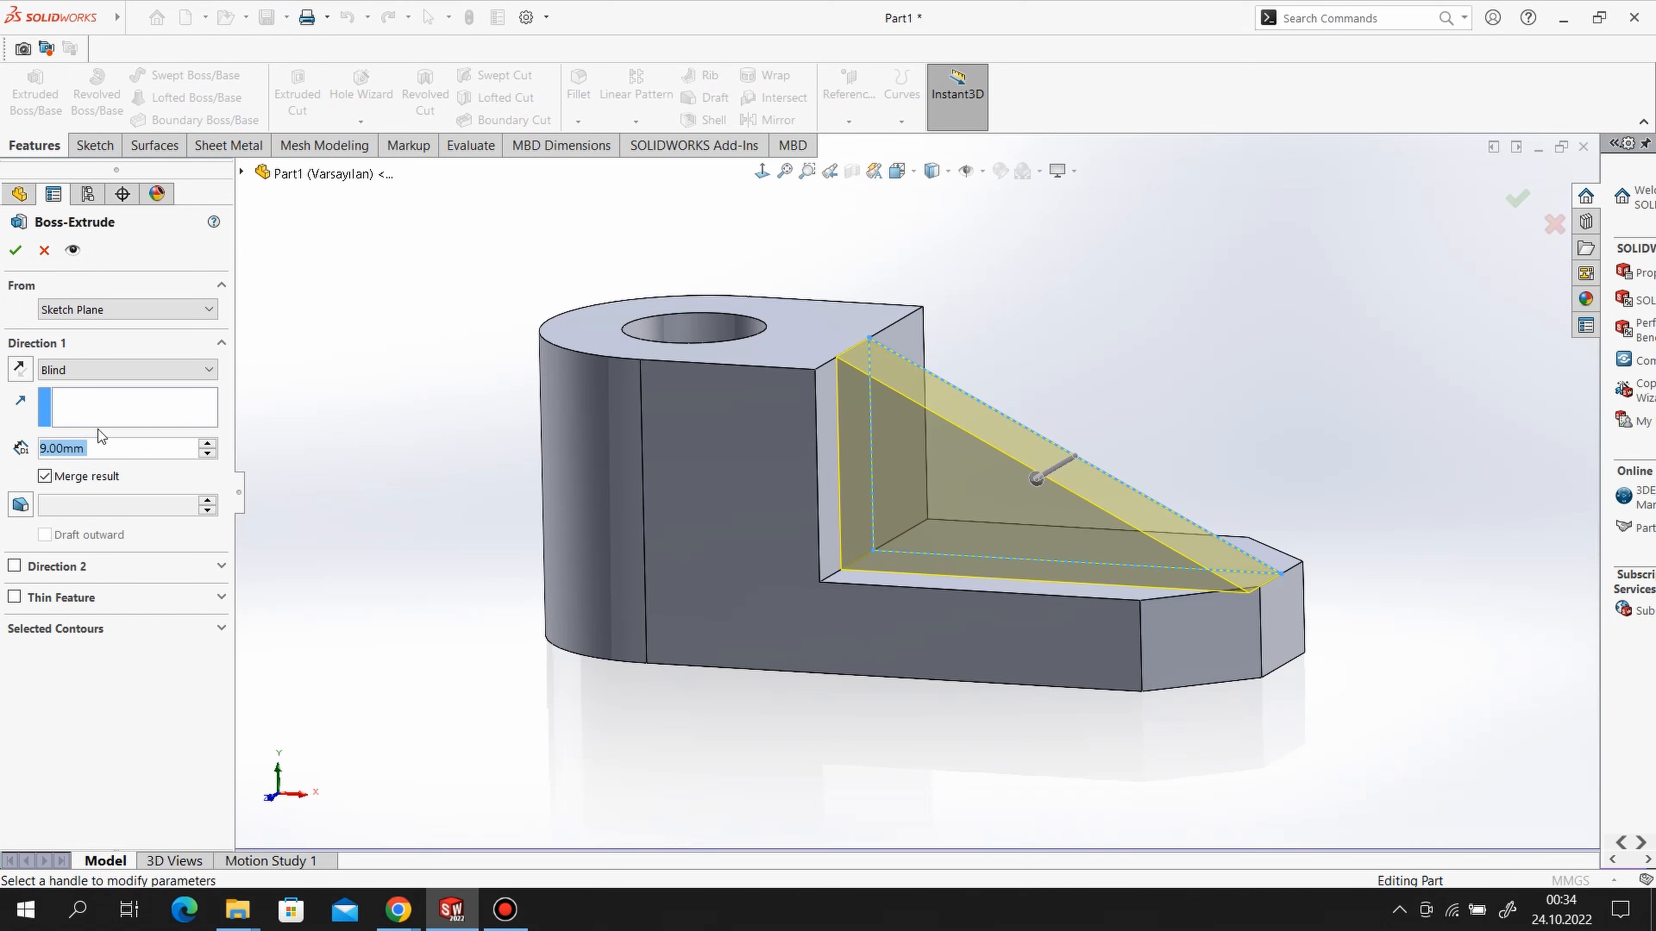
{"action": "left_click", "coordinate": [65, 376]}
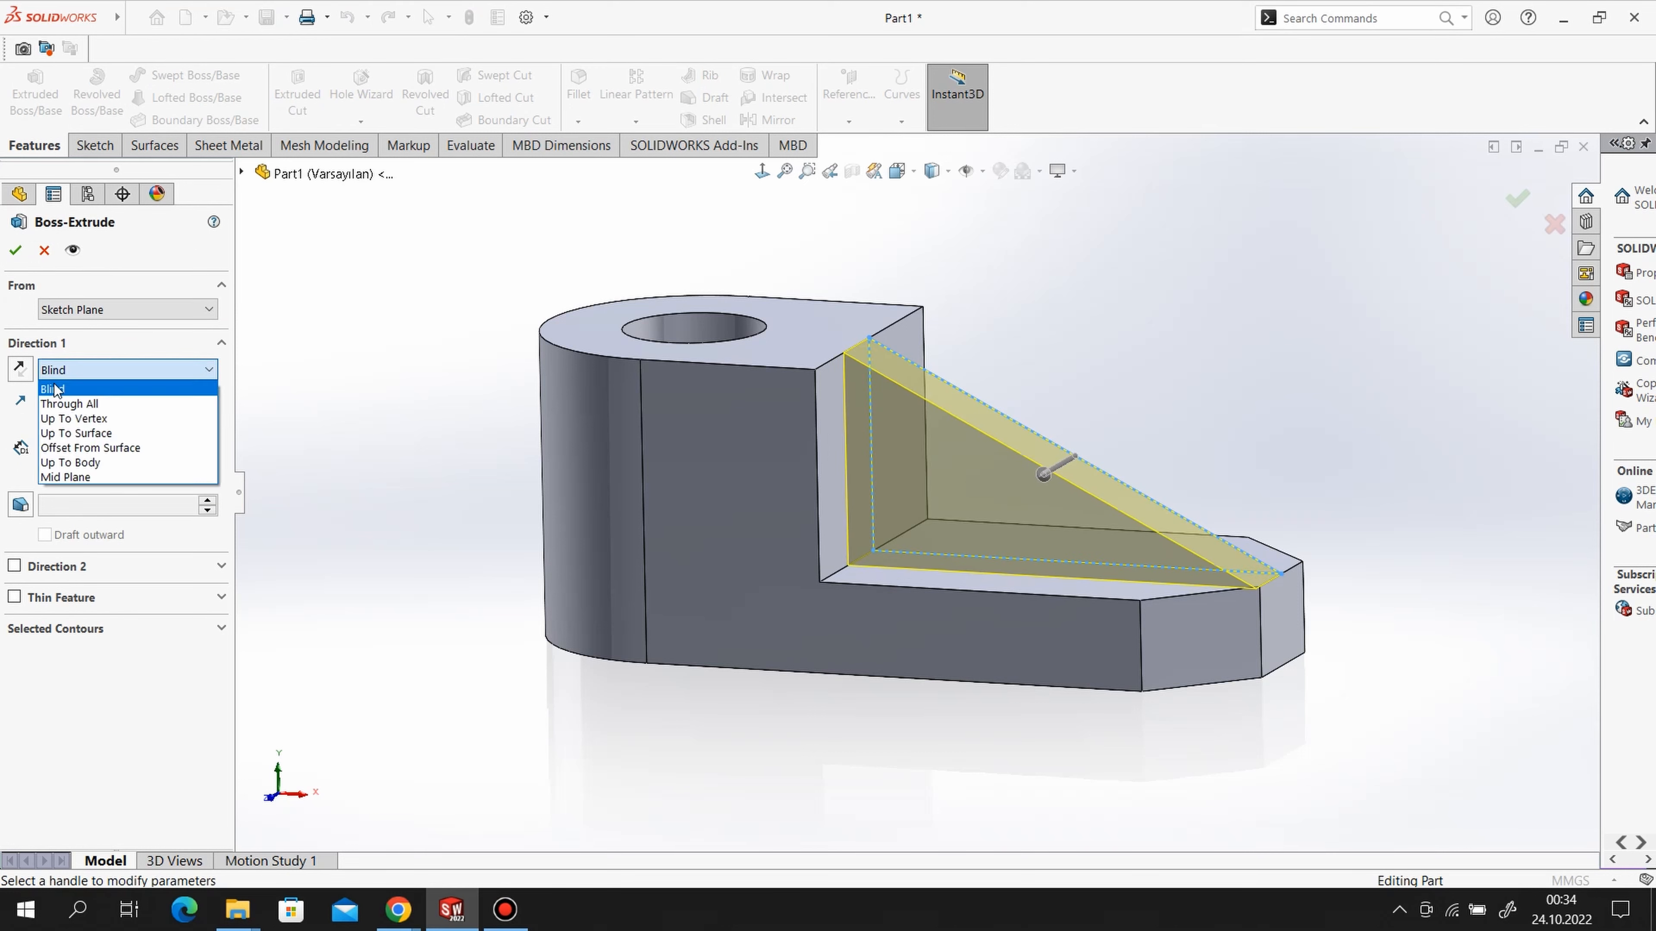
{"action": "left_click", "coordinate": [69, 477]}
{"action": "left_click", "coordinate": [1212, 358]}
- Apply the light orange standard swatch colour to the whole part
{"action": "scroll", "coordinate": [1218, 373], "scroll_direction": "down", "scroll_amount": 1}
{"action": "scroll", "coordinate": [1219, 373], "scroll_direction": "up", "scroll_amount": 2}
{"action": "middle_click_drag", "start_coordinate": [1219, 374], "coordinate": [809, 574]}
{"action": "scroll", "coordinate": [1141, 509], "scroll_direction": "up", "scroll_amount": 2}
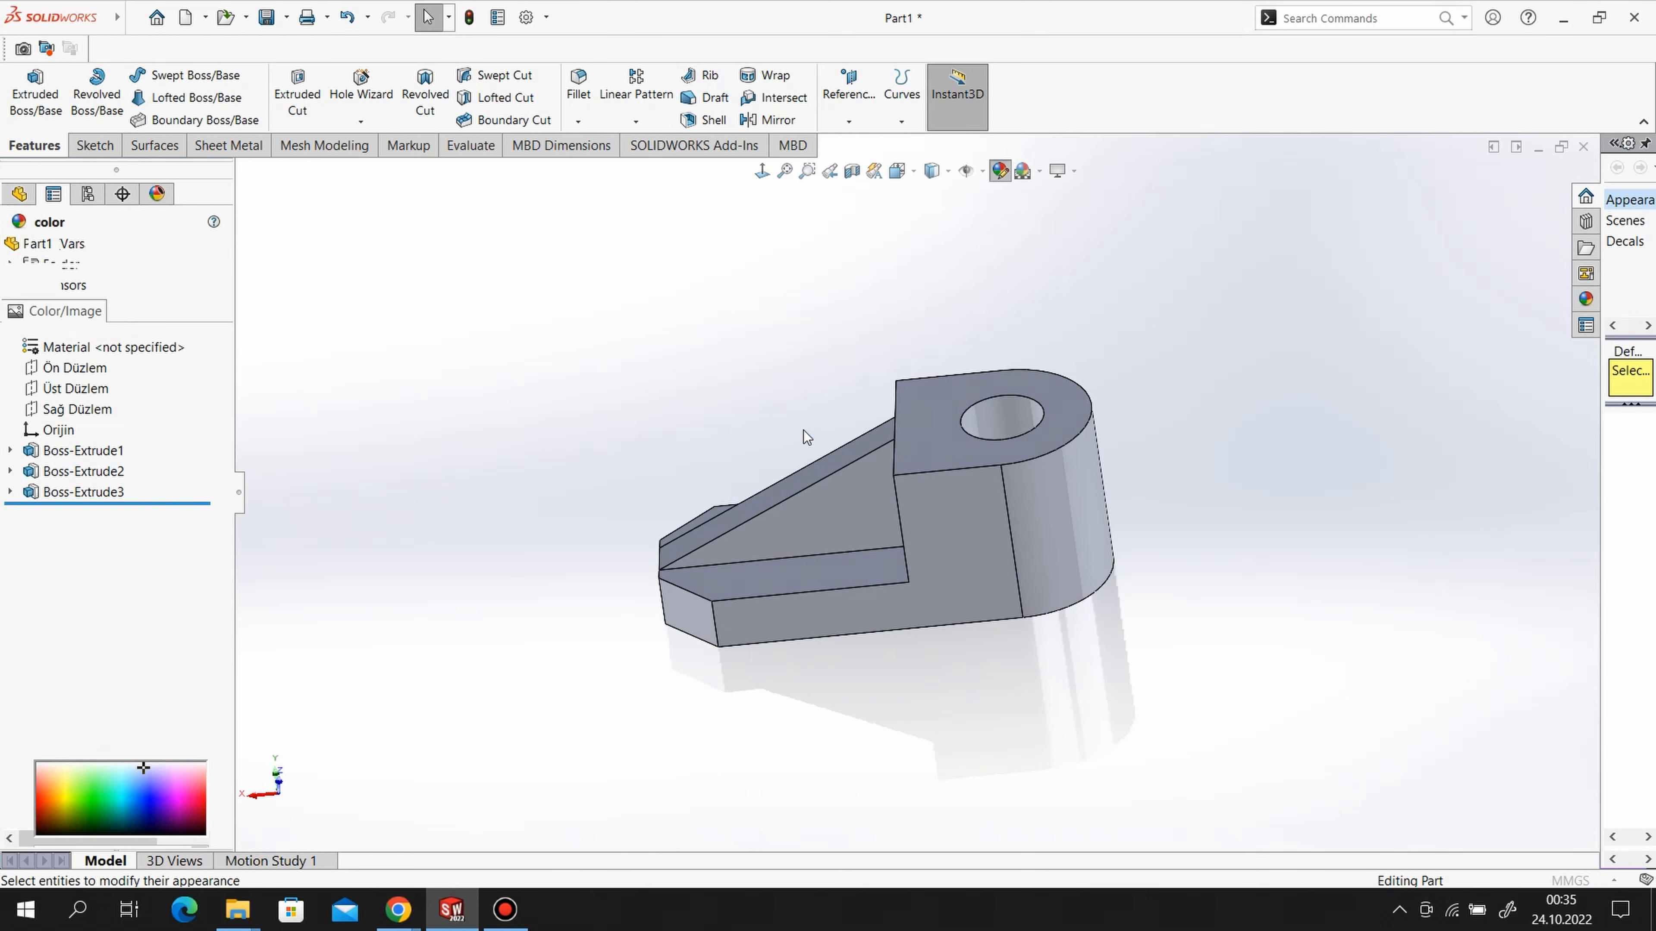
{"action": "left_click", "coordinate": [71, 666]}
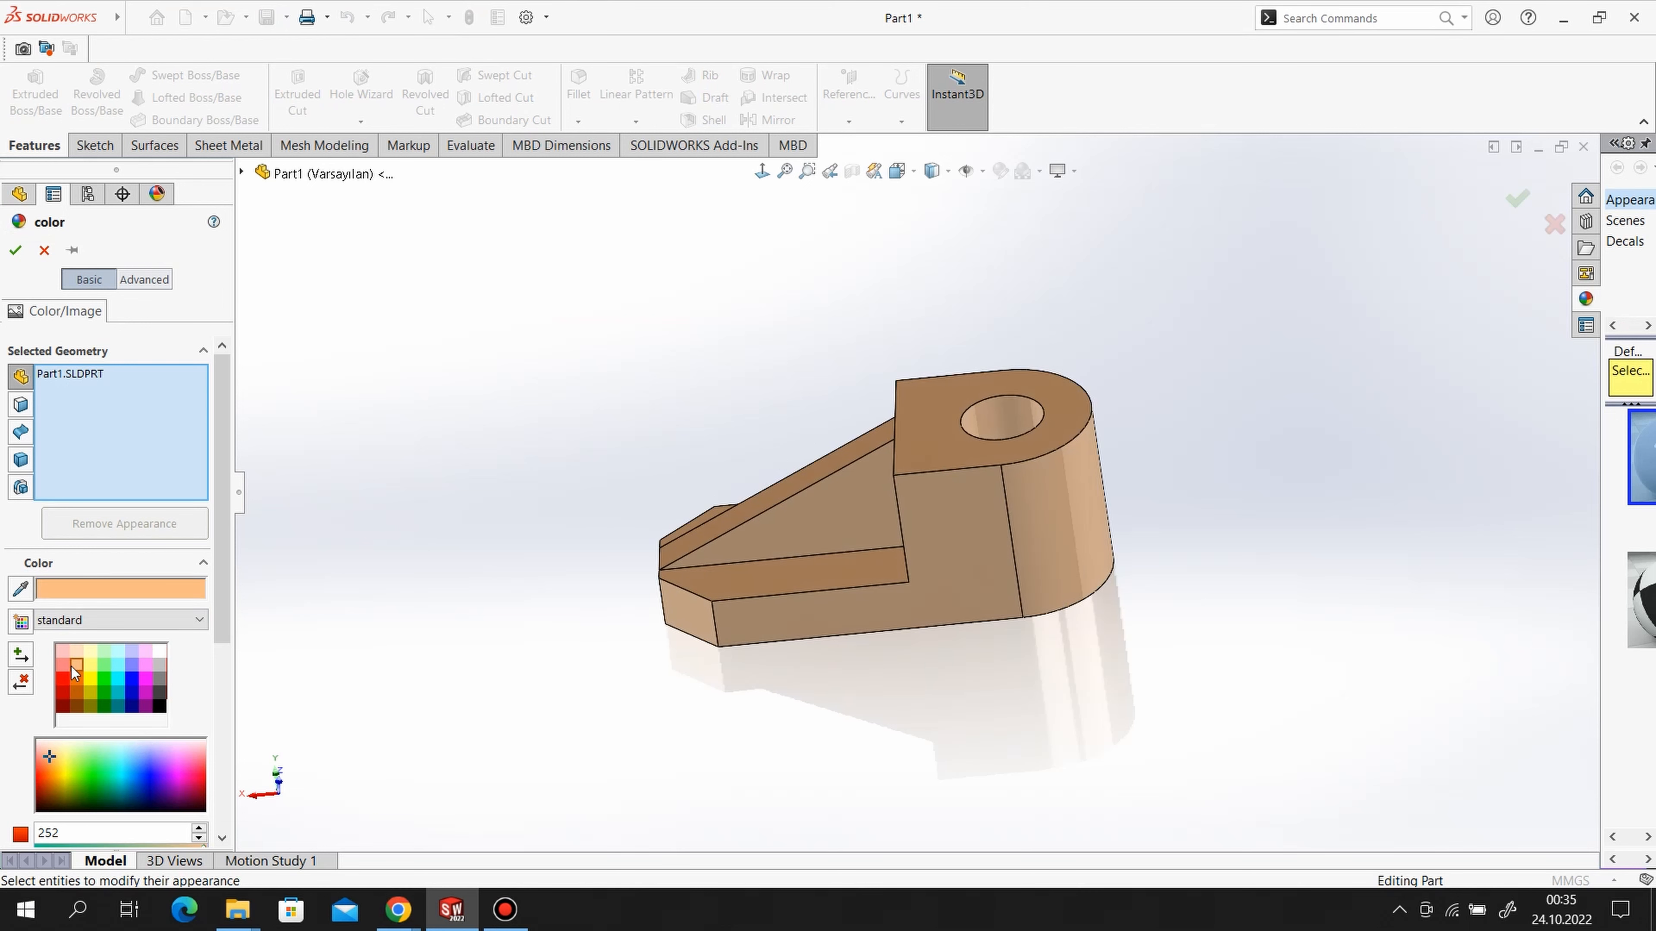
{"action": "left_click", "coordinate": [15, 249]}
{"action": "middle_click_drag", "start_coordinate": [898, 606], "coordinate": [816, 613]}
{"action": "scroll", "coordinate": [1159, 433], "scroll_direction": "up", "scroll_amount": 1}
{"action": "mouse_move", "coordinate": [1169, 495]}
{"action": "middle_mouse_down"}
{"action": "mouse_move", "coordinate": [1077, 515]}
{"action": "mouse_move", "coordinate": [1093, 507]}
{"action": "middle_mouse_up"}
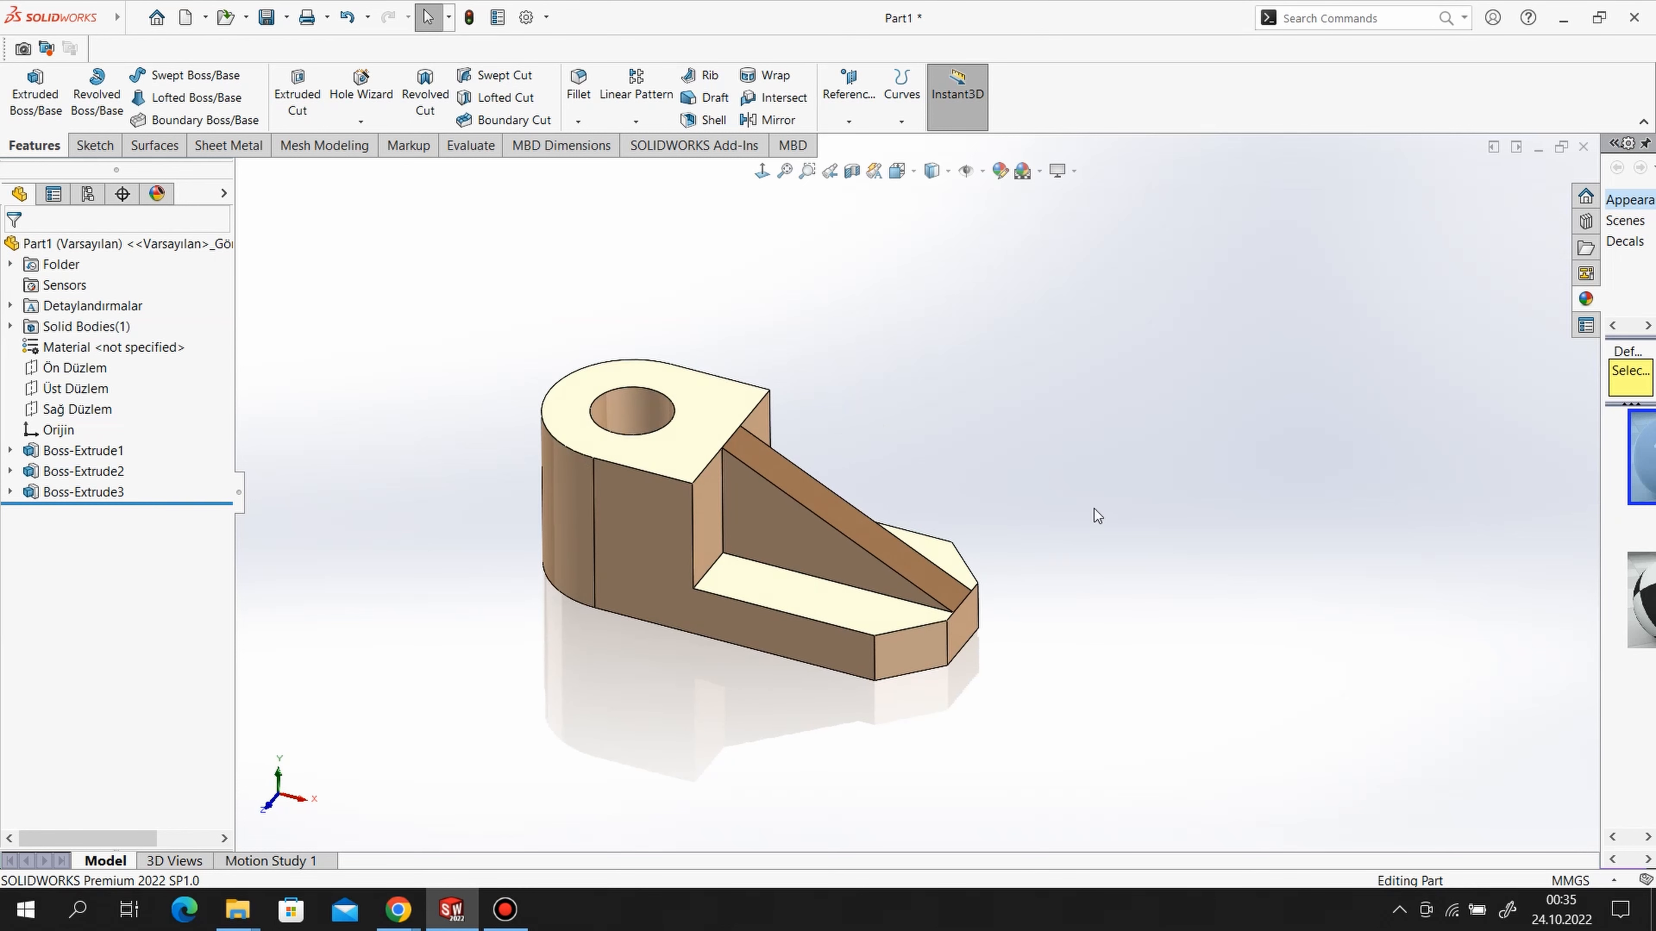